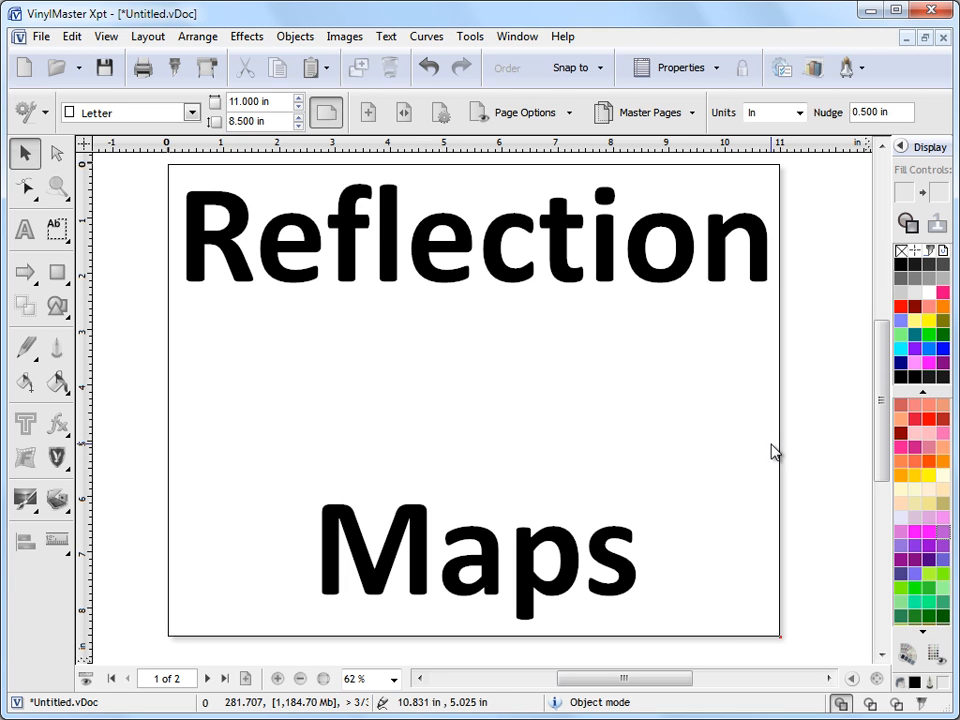
Add the text "a" in the empty area beside the page and enlarge it to about 5.98 by 6.79 in
{"action": "left_click_drag", "start_coordinate": [688, 680], "coordinate": [559, 690]}
{"action": "left_click", "coordinate": [25, 229]}
{"action": "left_click", "coordinate": [186, 265]}
{"action": "type", "text": "a"}
{"action": "key", "text": "Escape"}
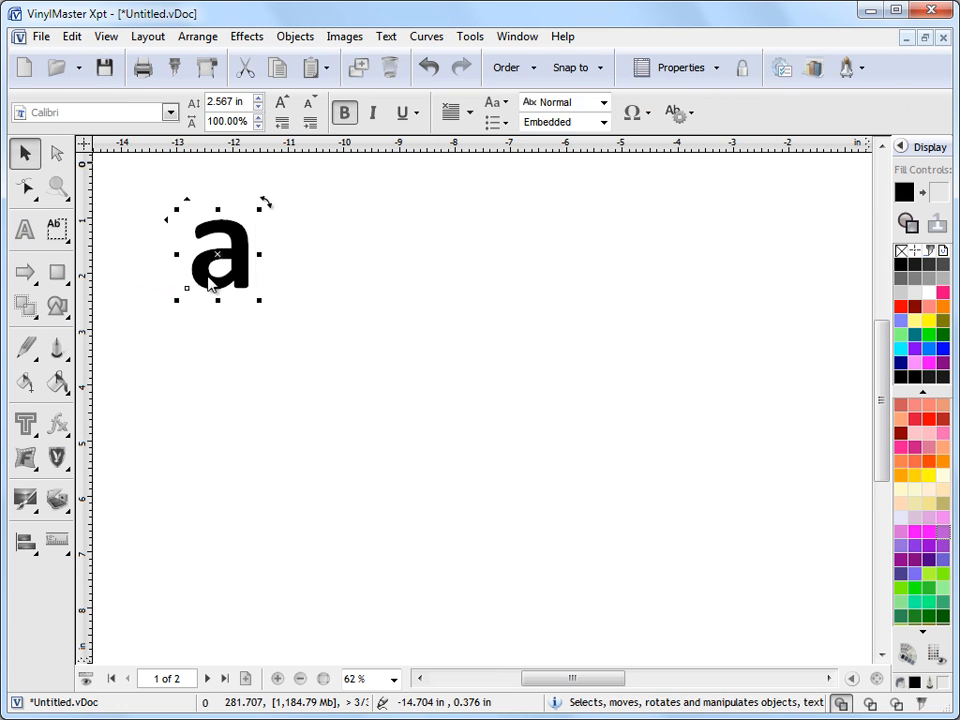
{"action": "left_click_drag", "start_coordinate": [260, 300], "coordinate": [655, 604]}
{"action": "left_click_drag", "start_coordinate": [496, 448], "coordinate": [412, 467]}
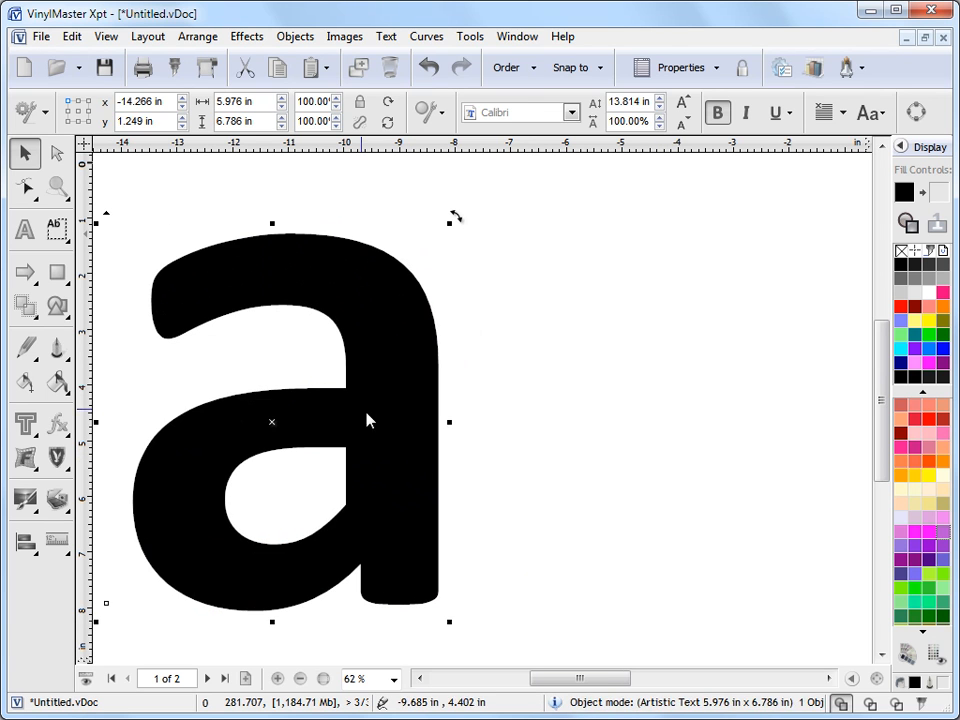
Apply the Reflective effect to the letter "a" and open the Shading Effects Editor clear of the letter
{"action": "left_click", "coordinate": [57, 427]}
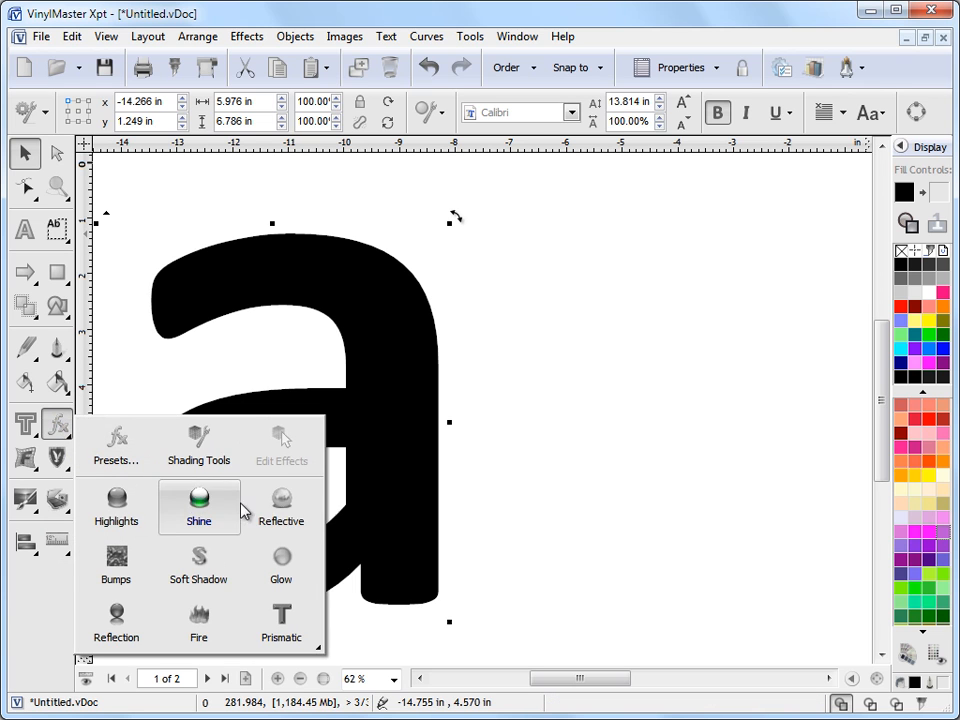
{"action": "left_click", "coordinate": [296, 512]}
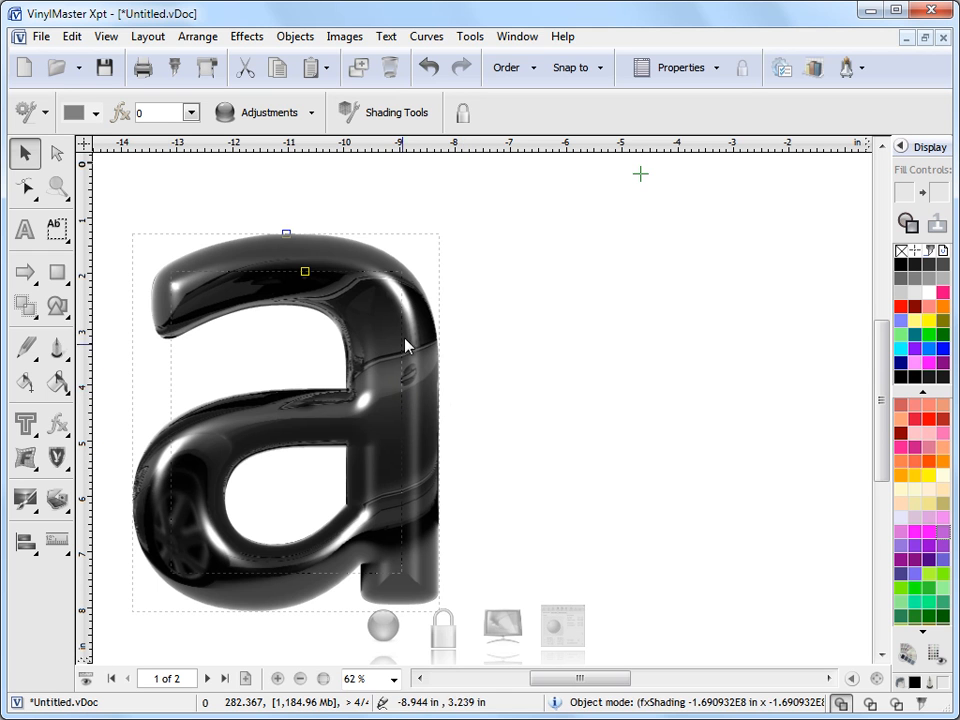
{"action": "left_click", "coordinate": [250, 38]}
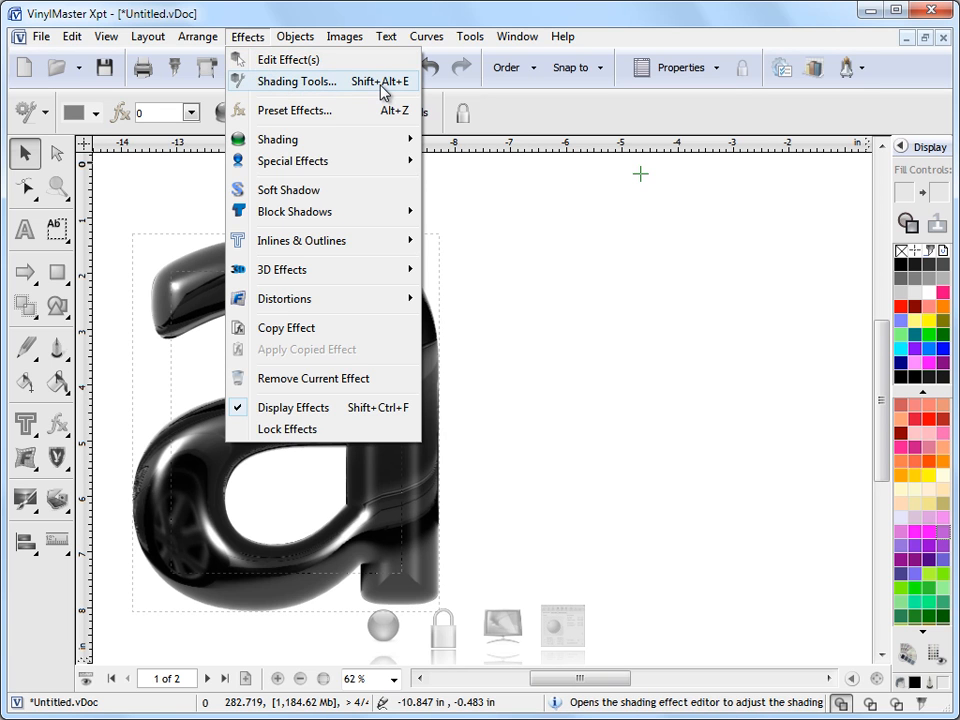
{"action": "left_click", "coordinate": [57, 425]}
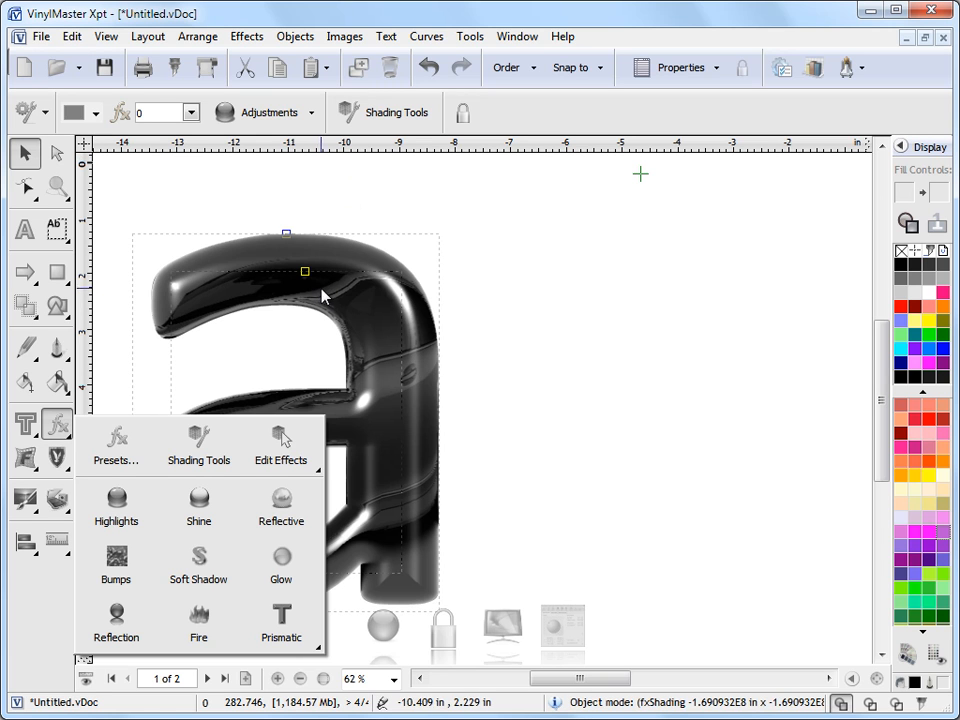
{"action": "left_click", "coordinate": [387, 116]}
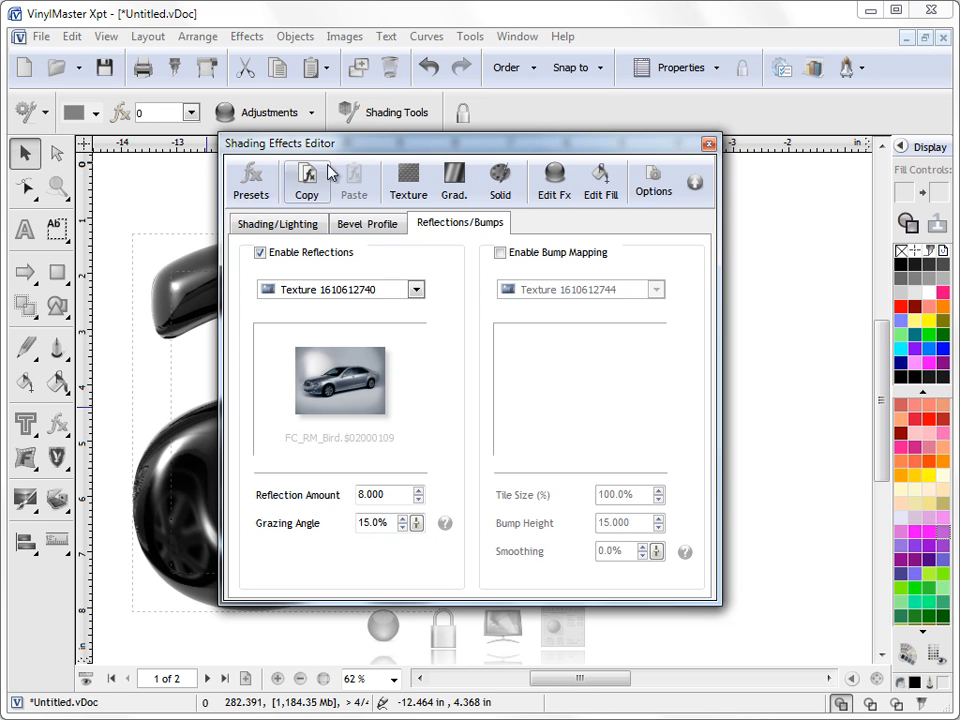
{"action": "mouse_move", "coordinate": [372, 152]}
{"action": "left_mouse_down"}
{"action": "mouse_move", "coordinate": [420, 157]}
{"action": "mouse_move", "coordinate": [572, 27]}
{"action": "mouse_move", "coordinate": [607, 27]}
{"action": "left_mouse_up"}
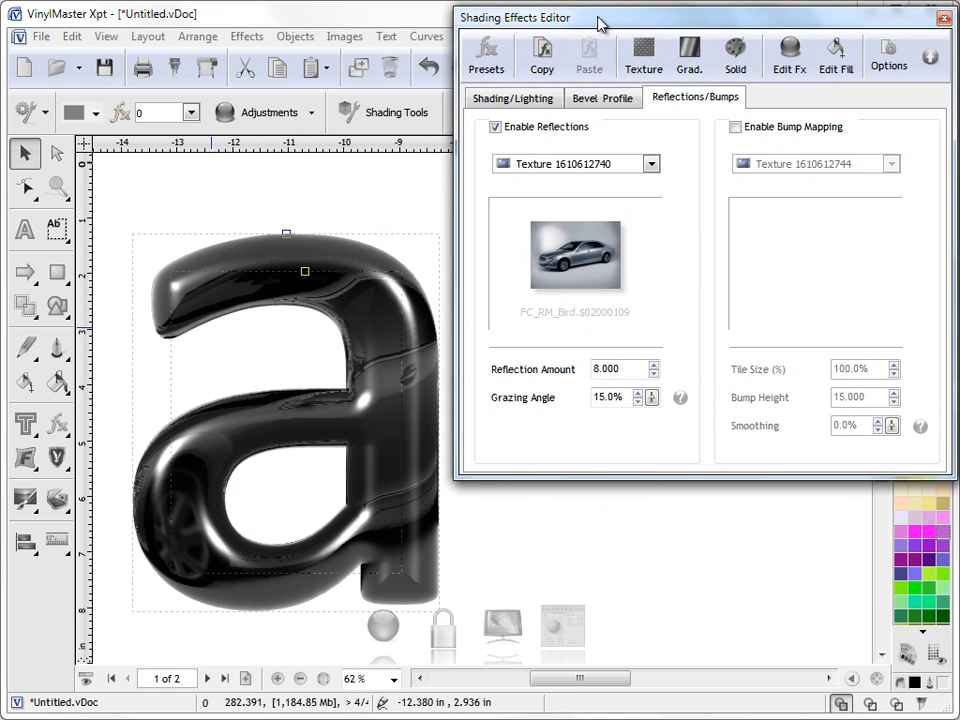
Try FC_RM_01.$02000100 as the reflection map, and collapse and re-expand the editor's advanced controls
{"action": "left_click", "coordinate": [651, 163]}
{"action": "left_click", "coordinate": [714, 226]}
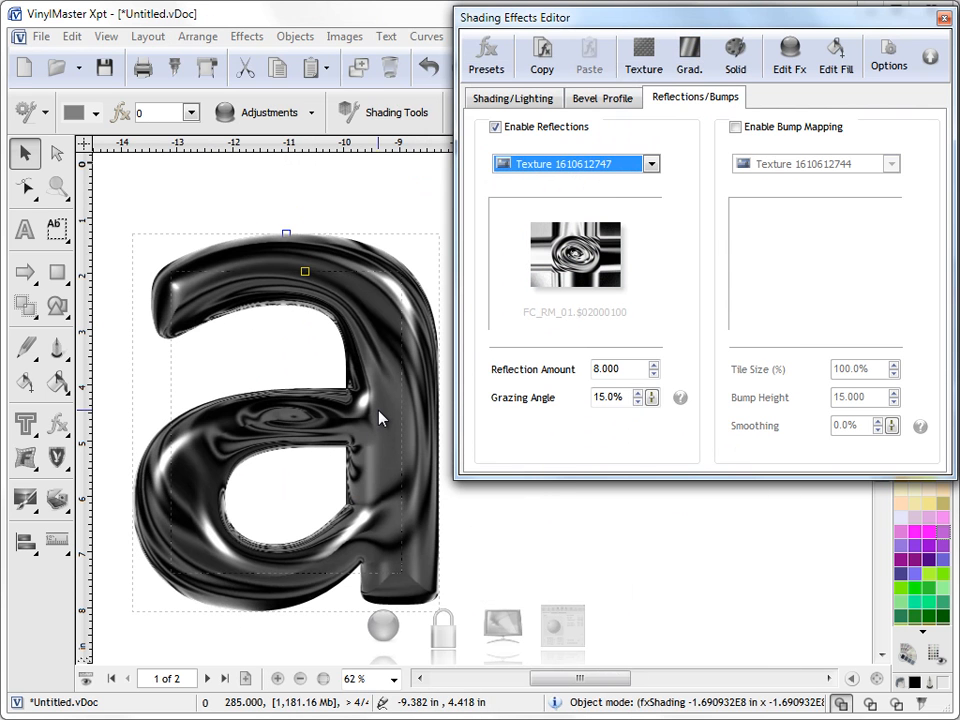
{"action": "left_click", "coordinate": [932, 63]}
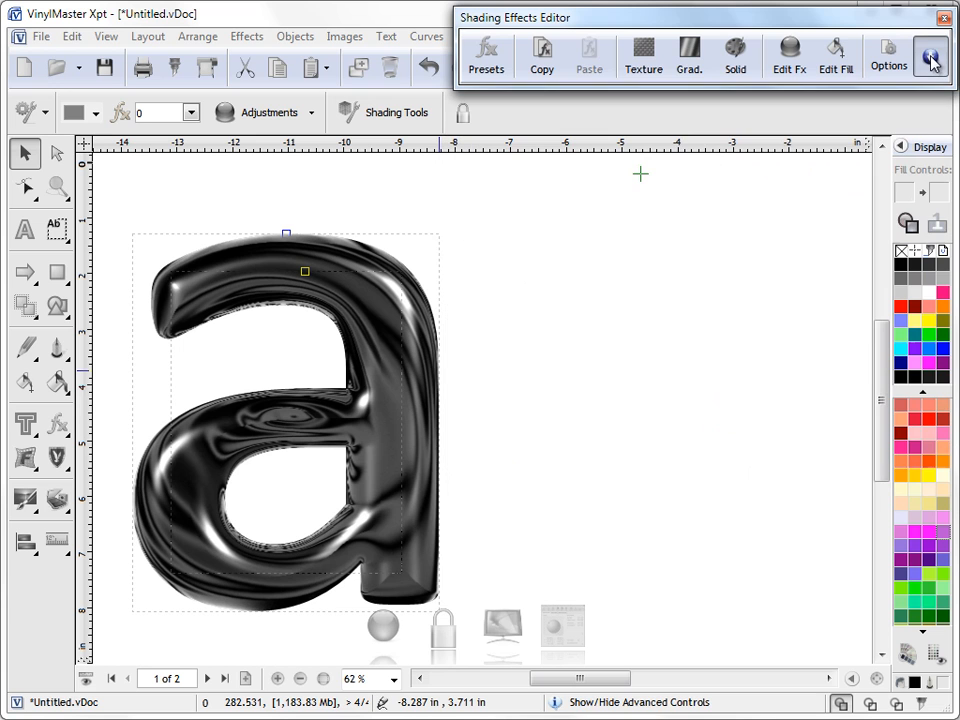
{"action": "left_click_drag", "start_coordinate": [595, 29], "coordinate": [596, 33]}
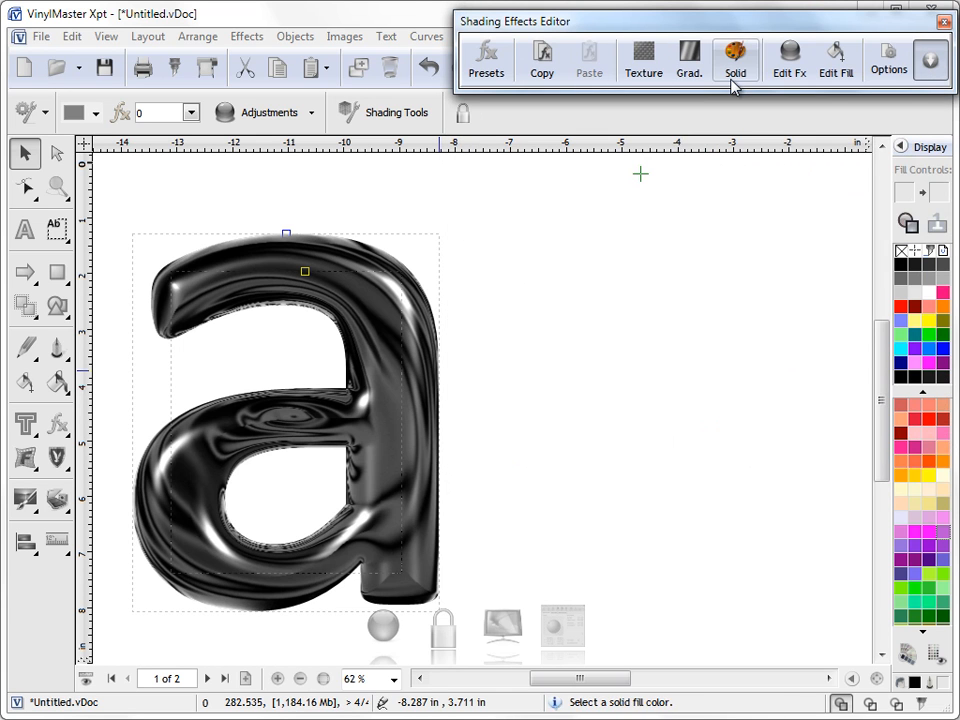
{"action": "left_click", "coordinate": [932, 63]}
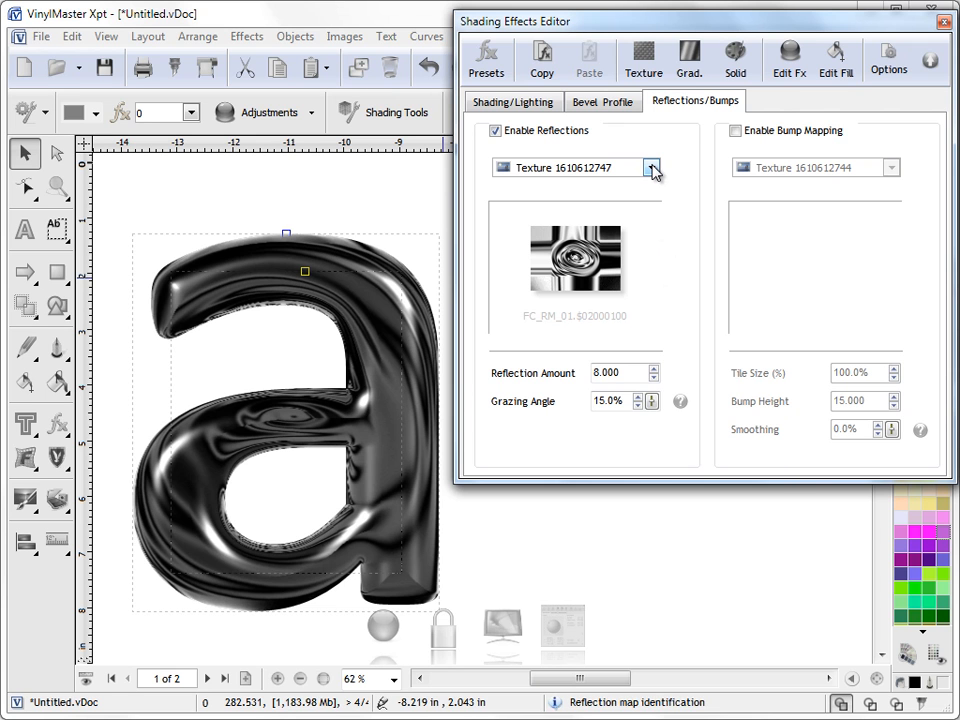
Try the FC_RM_12.$02000104 car image and the Rust 01_3028 texture as reflection maps on the letter
{"action": "left_click", "coordinate": [652, 168]}
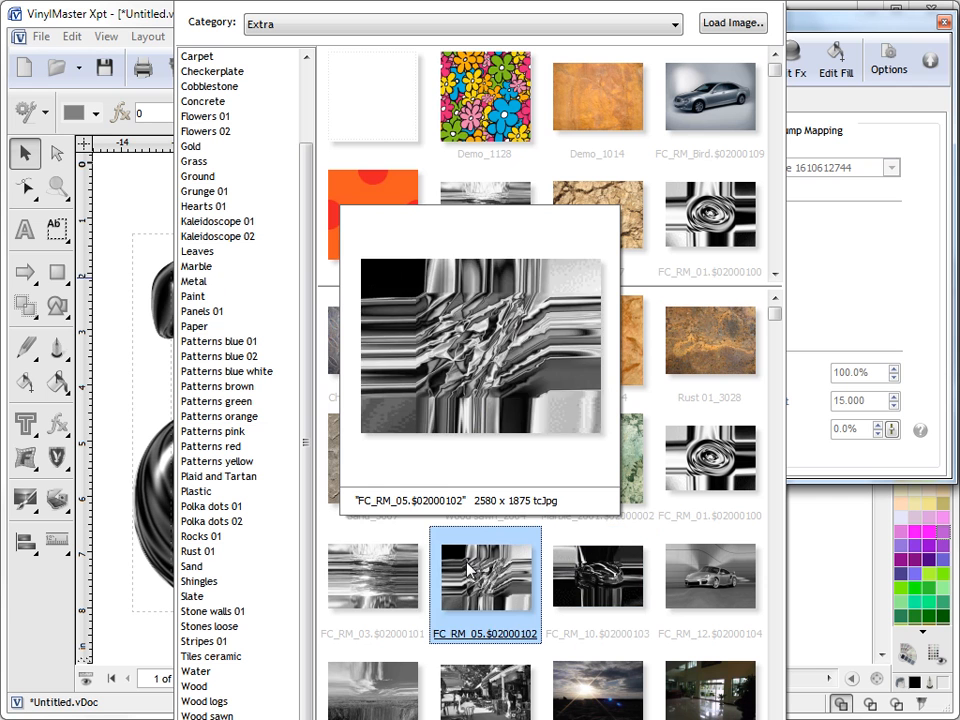
{"action": "left_click", "coordinate": [724, 570]}
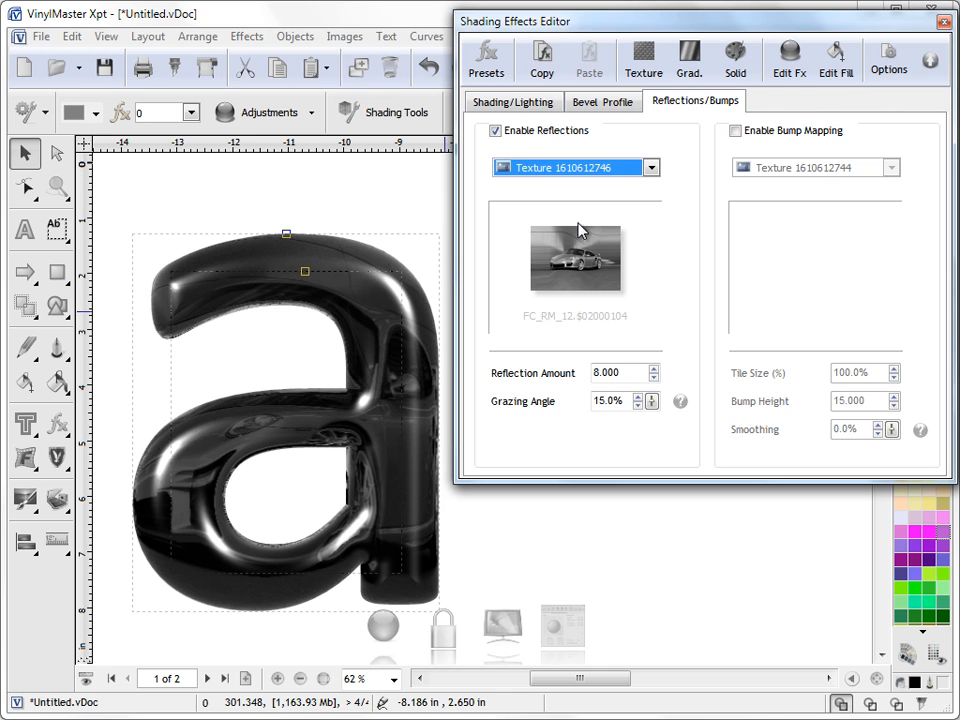
{"action": "left_click", "coordinate": [651, 168]}
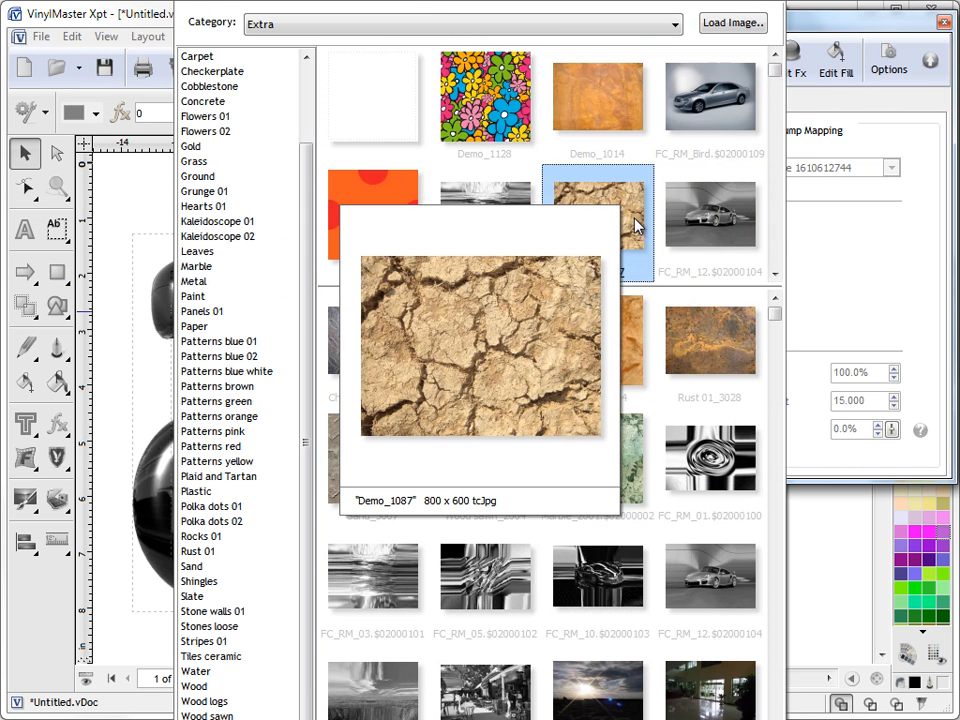
{"action": "mouse_move", "coordinate": [735, 220]}
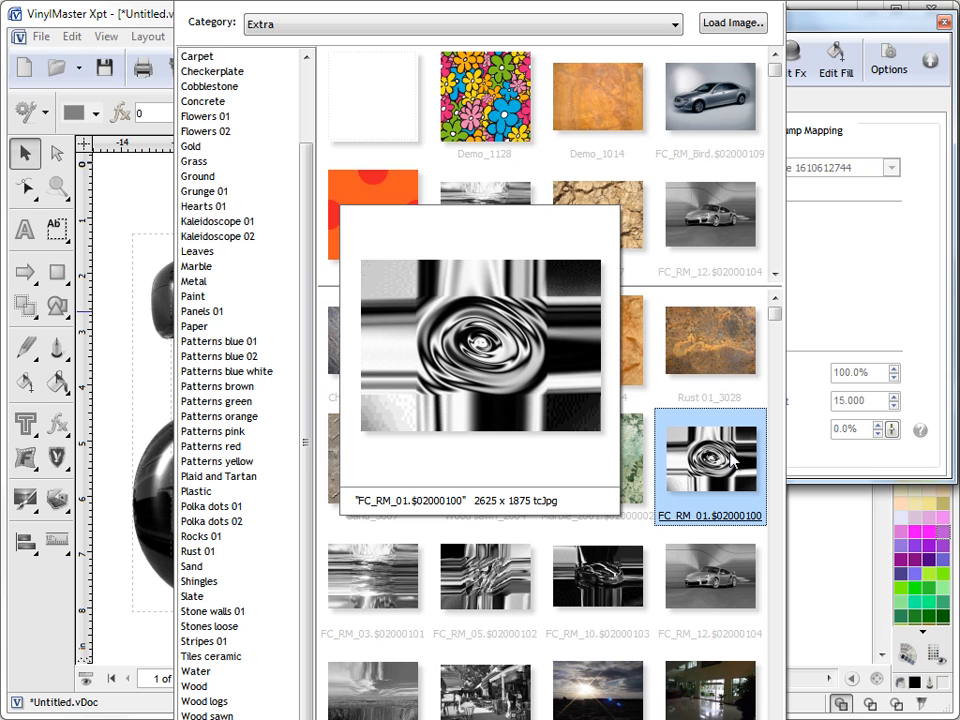
{"action": "double_click", "coordinate": [725, 360]}
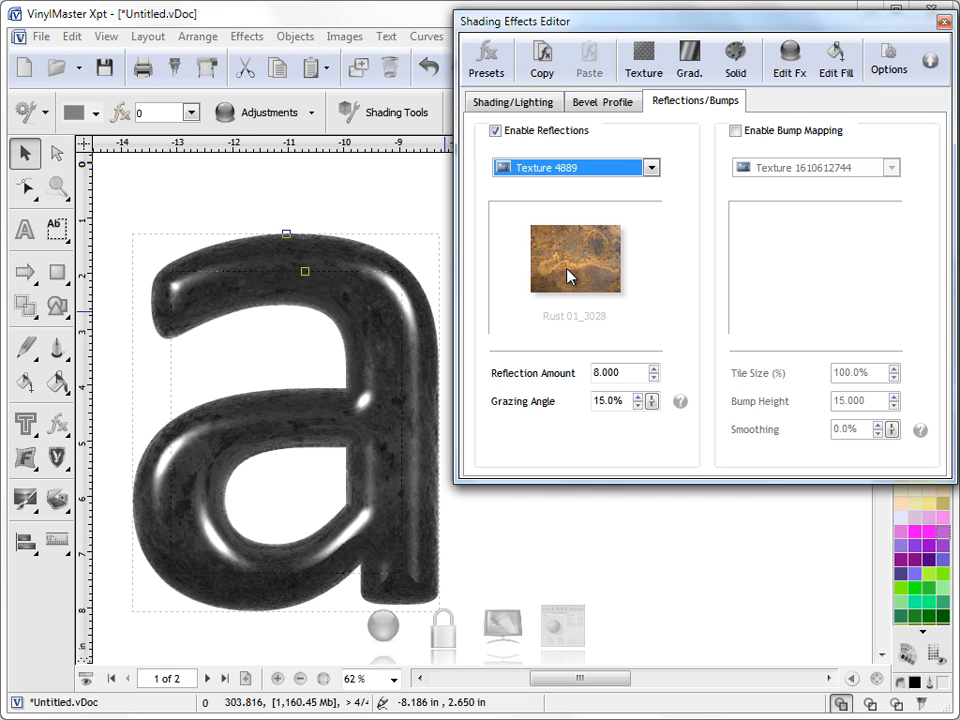
Set the letter's reflection map to FC_RM_05.$02000102 from the Extra category
{"action": "left_click", "coordinate": [651, 168]}
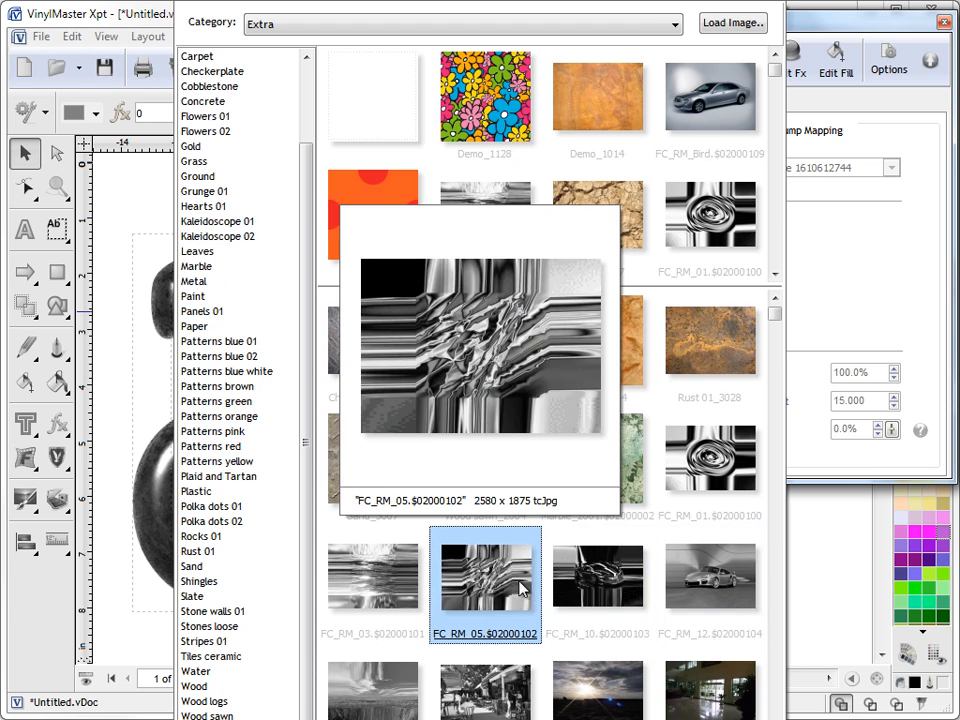
{"action": "double_click", "coordinate": [485, 578]}
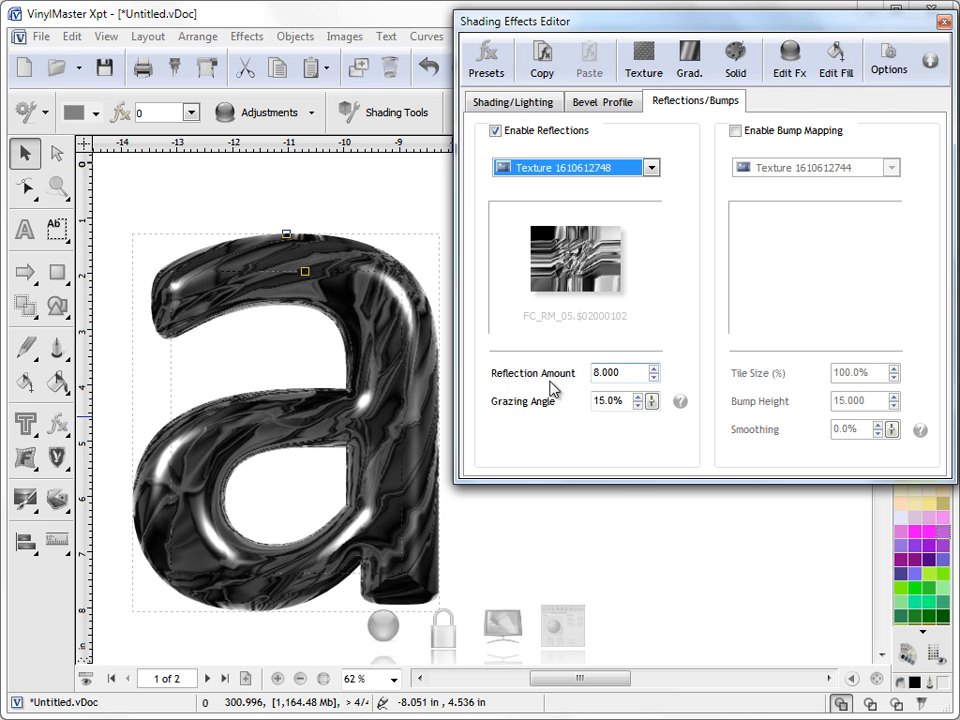
{"action": "left_click", "coordinate": [632, 373]}
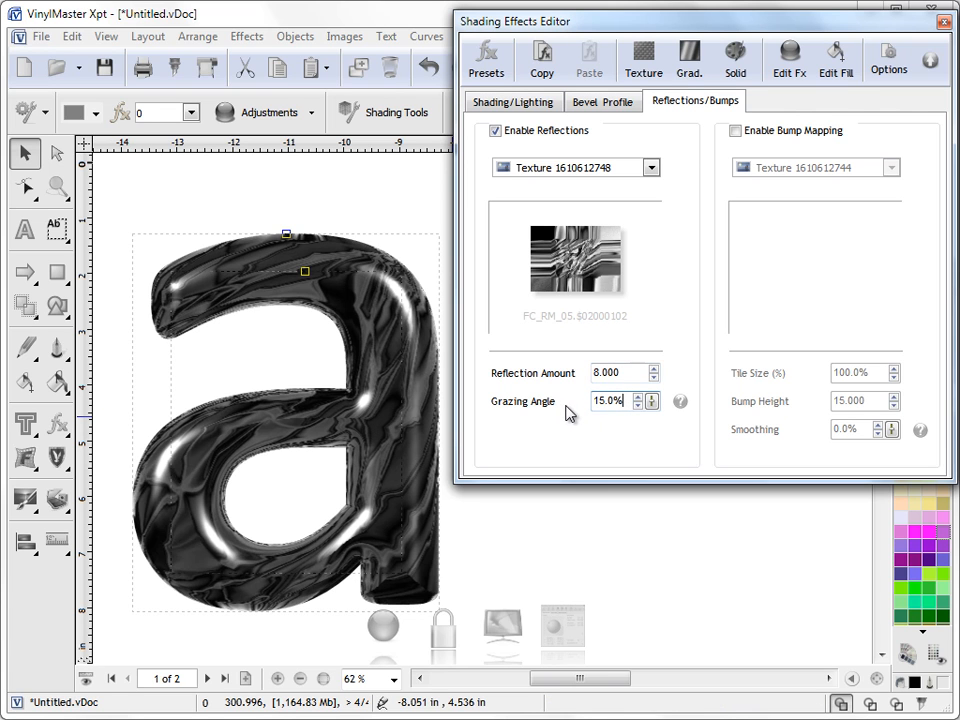
Try grazing angles of 70% and 30% on the reflection, and raise the reflection amount to 15
{"action": "left_click_drag", "start_coordinate": [651, 401], "coordinate": [680, 345]}
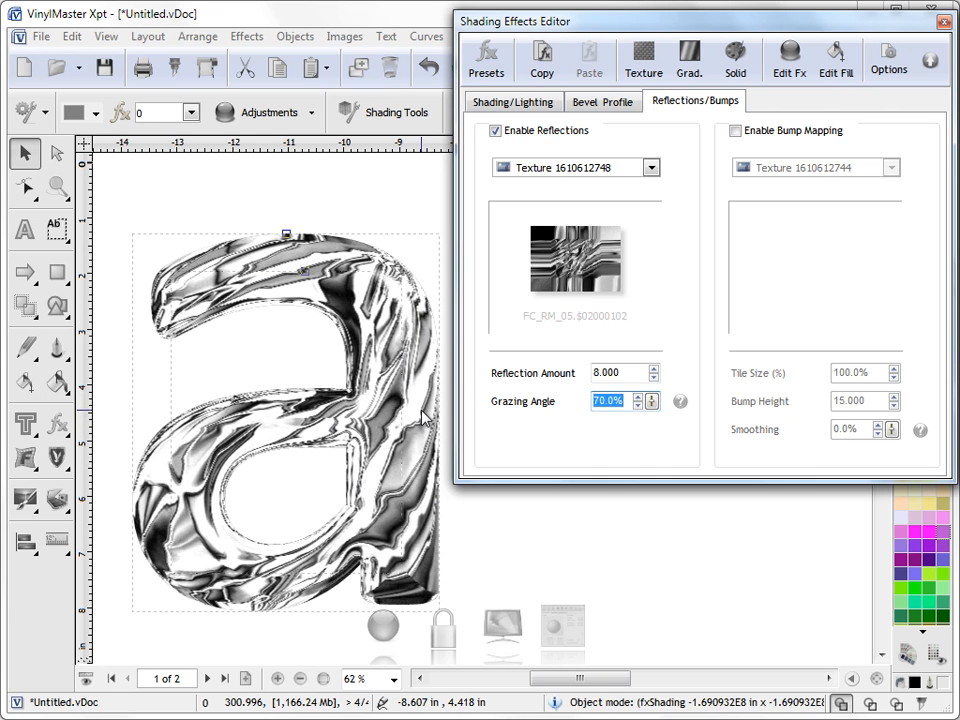
{"action": "left_click_drag", "start_coordinate": [651, 401], "coordinate": [660, 452]}
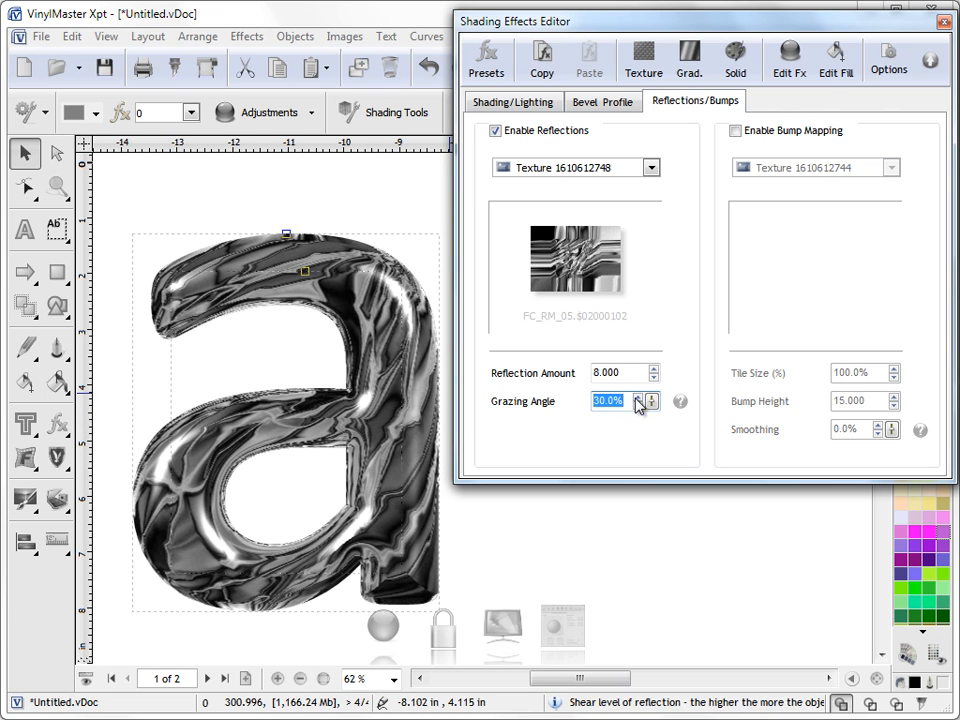
{"action": "left_click", "coordinate": [654, 370]}
{"action": "left_click", "coordinate": [654, 370]}
{"action": "left_click", "coordinate": [654, 370]}
{"action": "left_click", "coordinate": [654, 370]}
{"action": "left_click", "coordinate": [654, 370]}
{"action": "left_click", "coordinate": [654, 370]}
{"action": "left_click", "coordinate": [654, 370]}
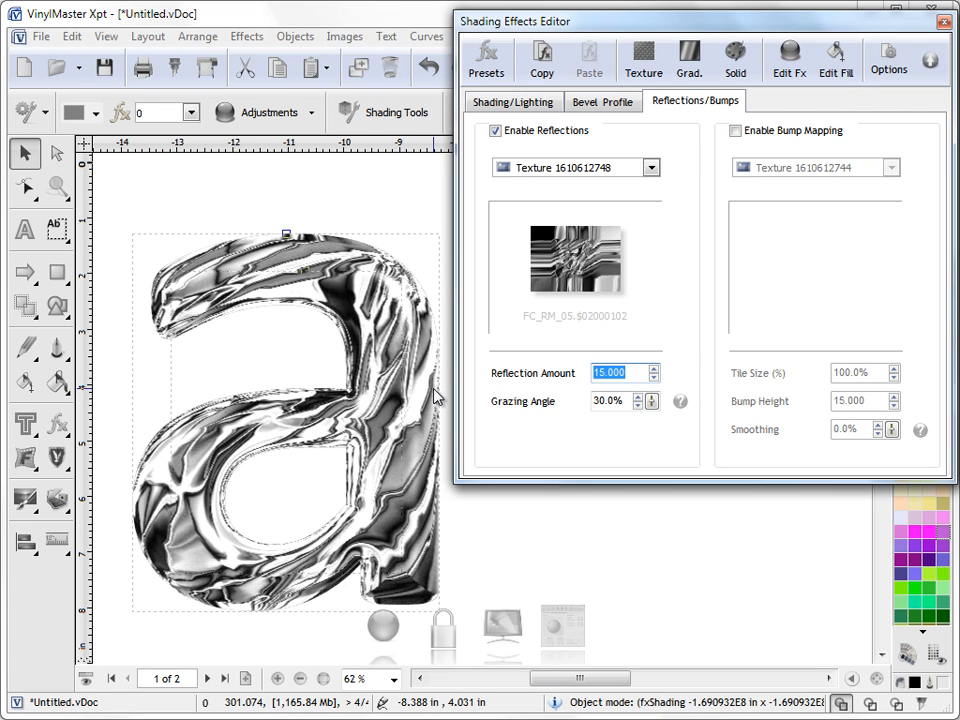
Set the reflection amount to 2 and the grazing angle to 75%, and check the shading and lighting settings
{"action": "left_click", "coordinate": [654, 378]}
{"action": "left_click", "coordinate": [654, 378]}
{"action": "left_click", "coordinate": [654, 378]}
{"action": "left_click", "coordinate": [654, 378]}
{"action": "left_click", "coordinate": [654, 378]}
{"action": "left_click", "coordinate": [654, 378]}
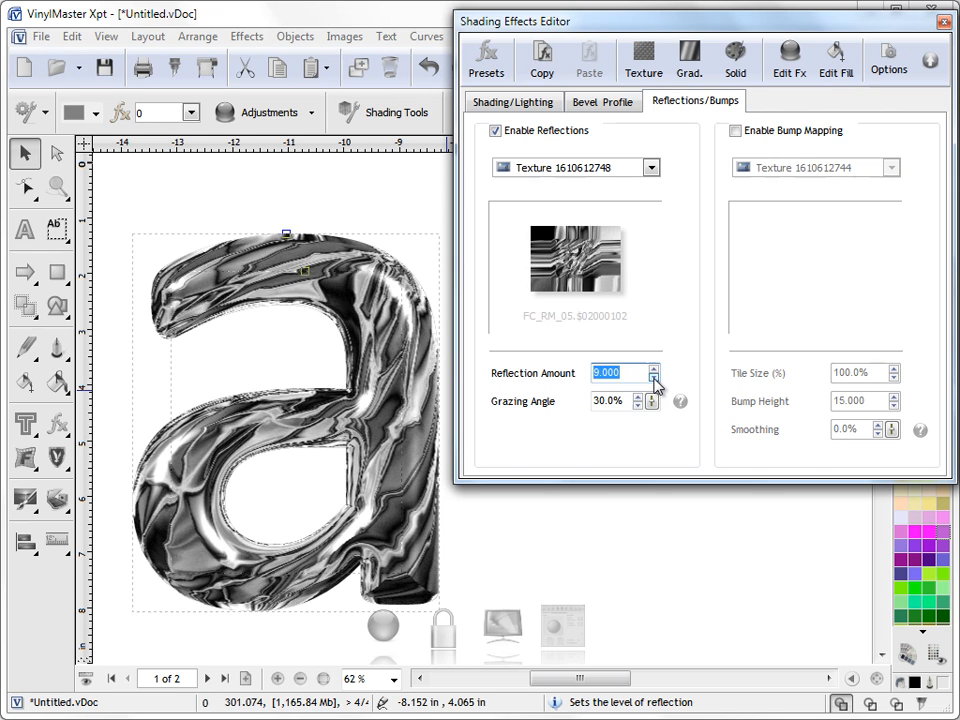
{"action": "left_click", "coordinate": [654, 378]}
{"action": "left_click", "coordinate": [654, 378]}
{"action": "left_click", "coordinate": [654, 378]}
{"action": "left_click", "coordinate": [654, 378]}
{"action": "left_click", "coordinate": [654, 378]}
{"action": "left_click", "coordinate": [654, 378]}
{"action": "left_click", "coordinate": [654, 378]}
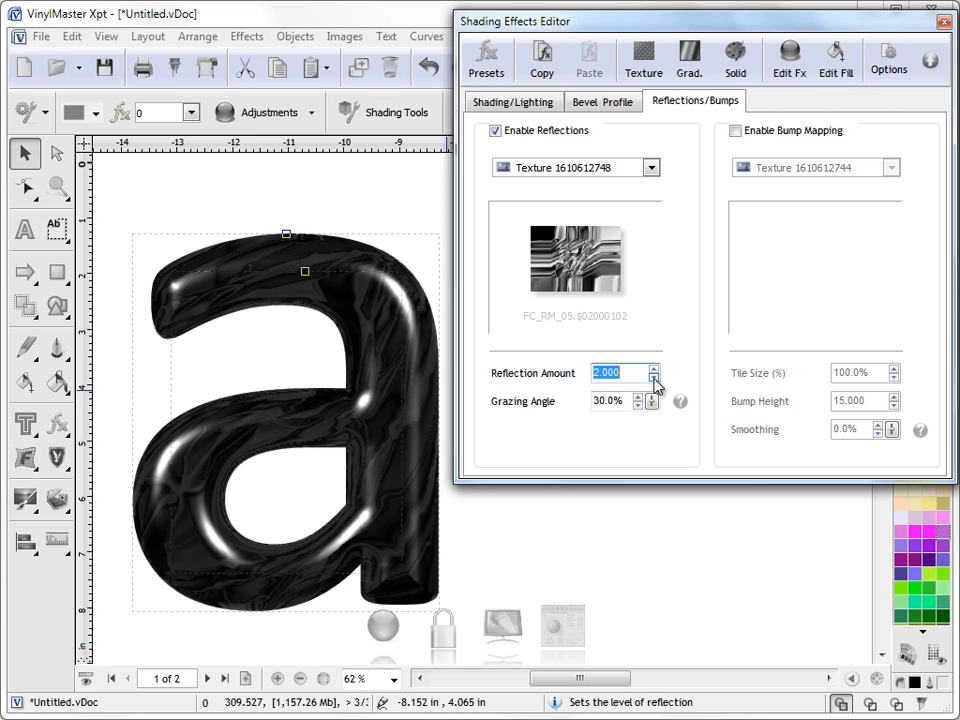
{"action": "left_click_drag", "start_coordinate": [651, 401], "coordinate": [680, 360]}
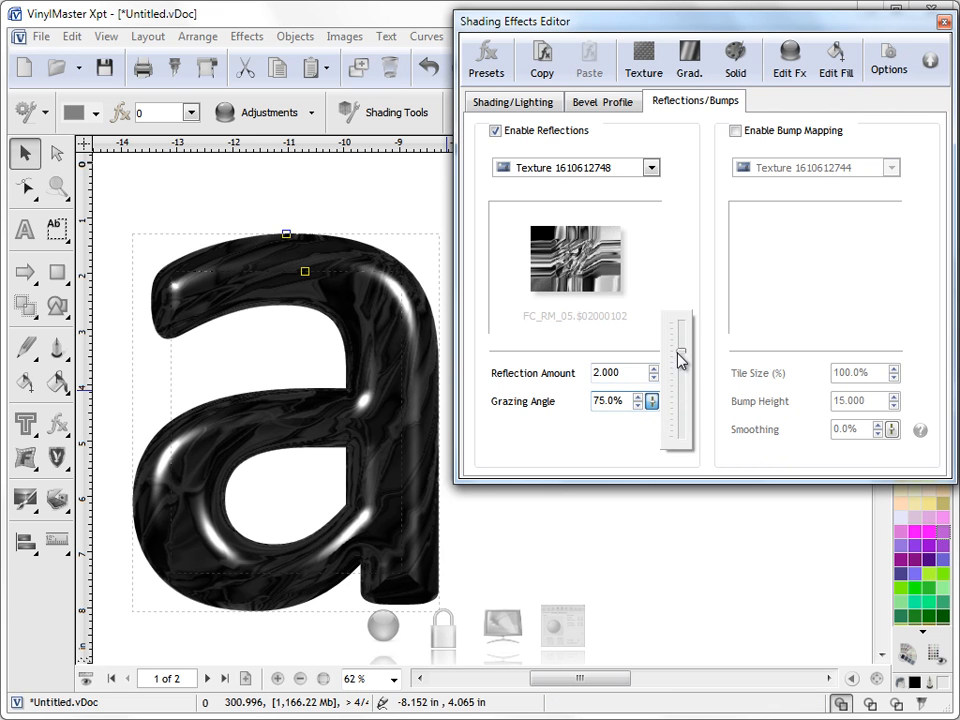
{"action": "left_click", "coordinate": [519, 100]}
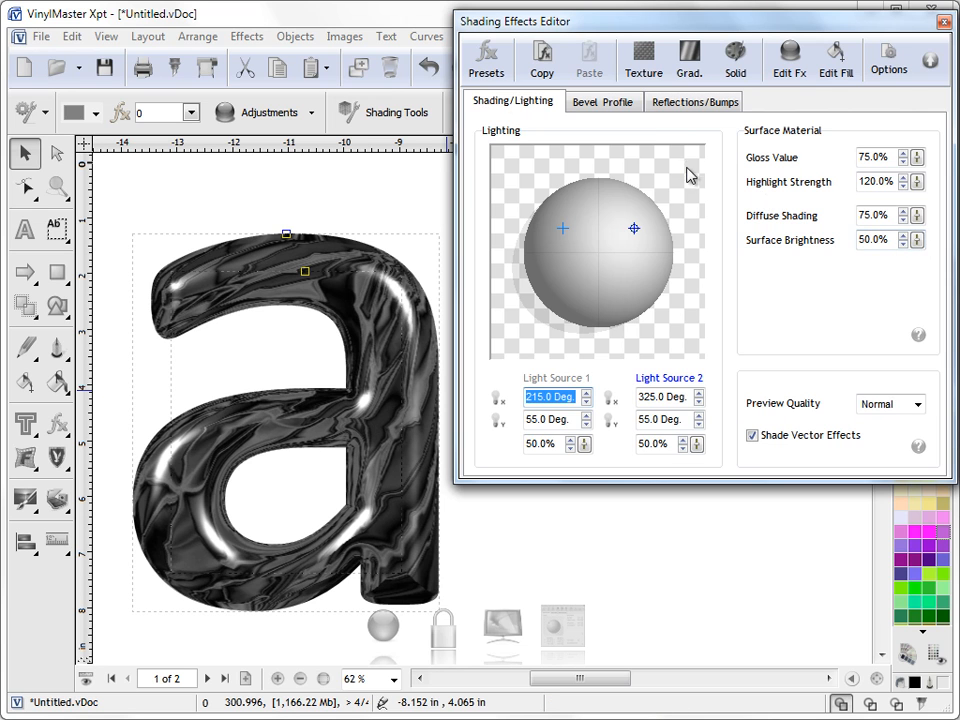
{"action": "left_click", "coordinate": [692, 102]}
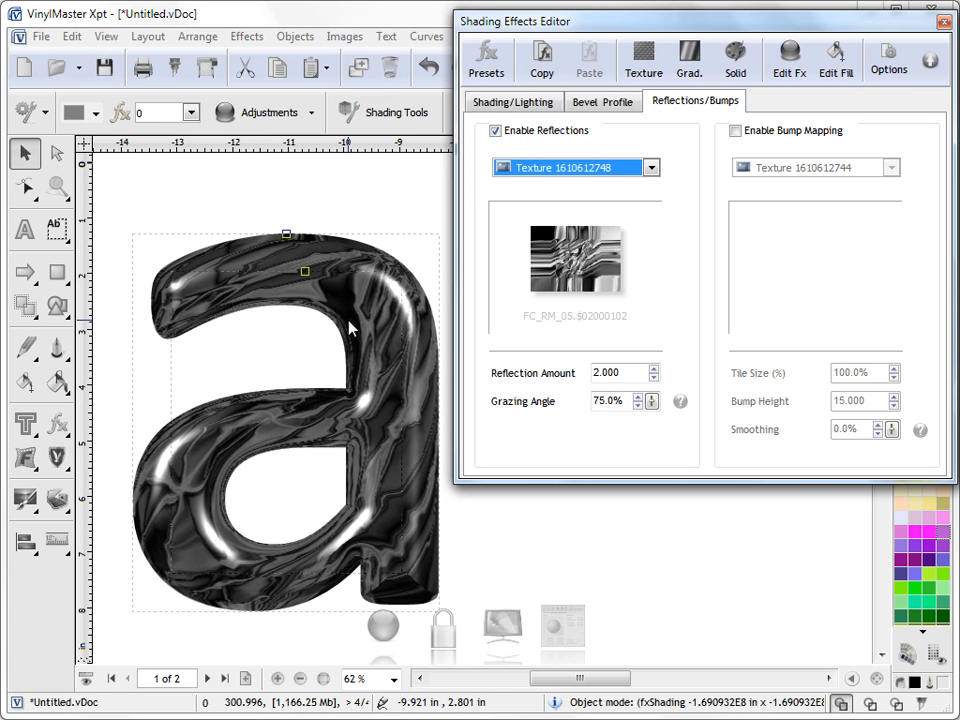
Try a yellow fill on the letter "a" and change it to white, keeping the editor clear of the letter
{"action": "left_click_drag", "start_coordinate": [668, 25], "coordinate": [549, 26]}
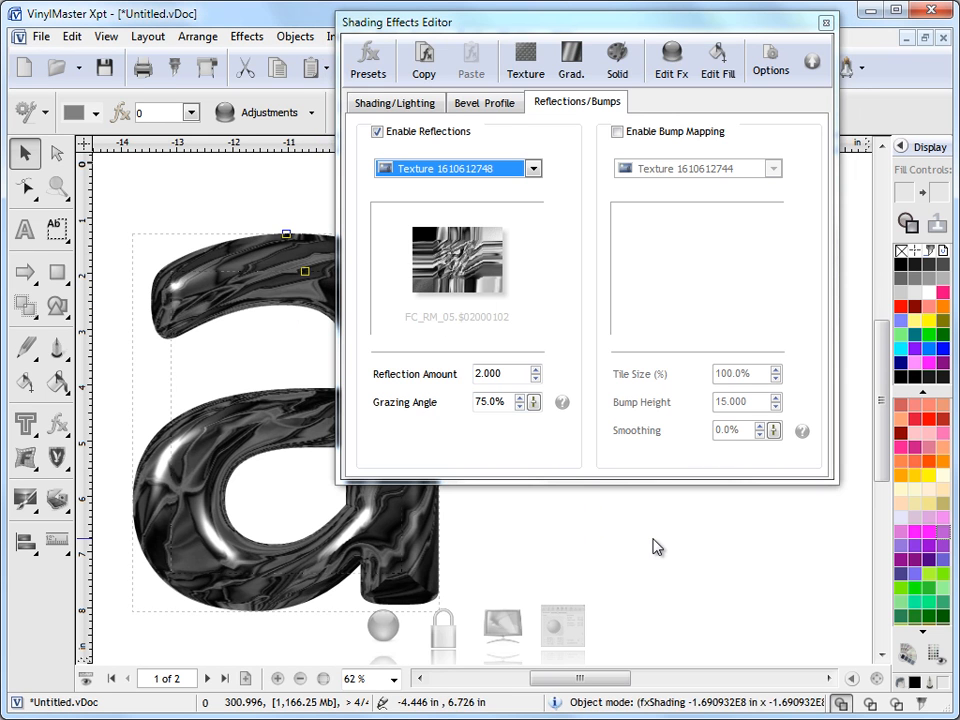
{"action": "left_click", "coordinate": [585, 580]}
{"action": "left_click", "coordinate": [421, 541]}
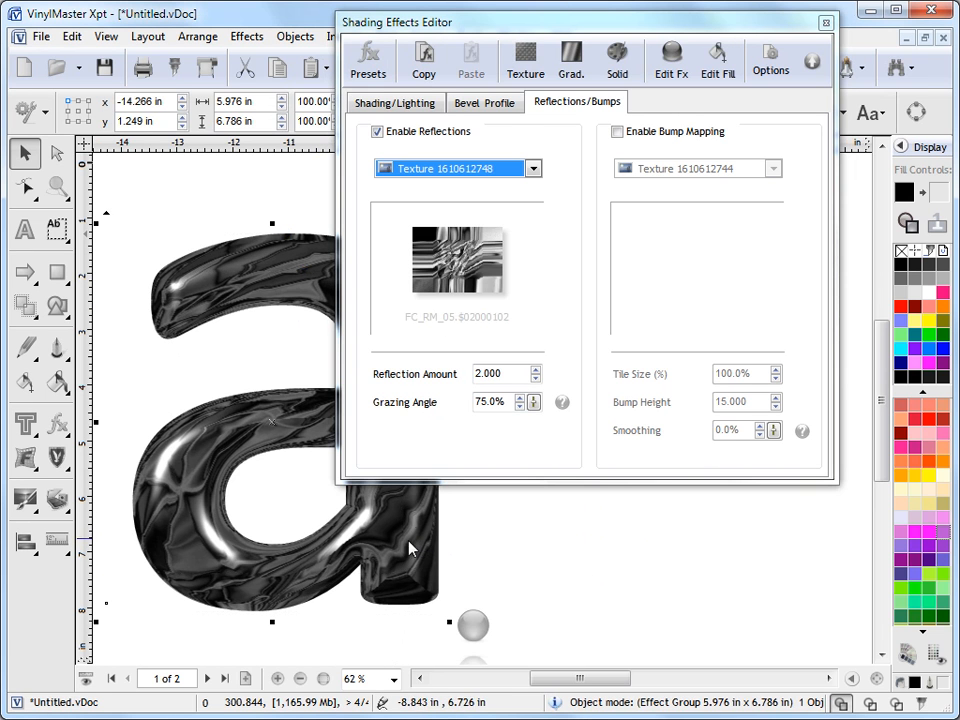
{"action": "left_click", "coordinate": [929, 320]}
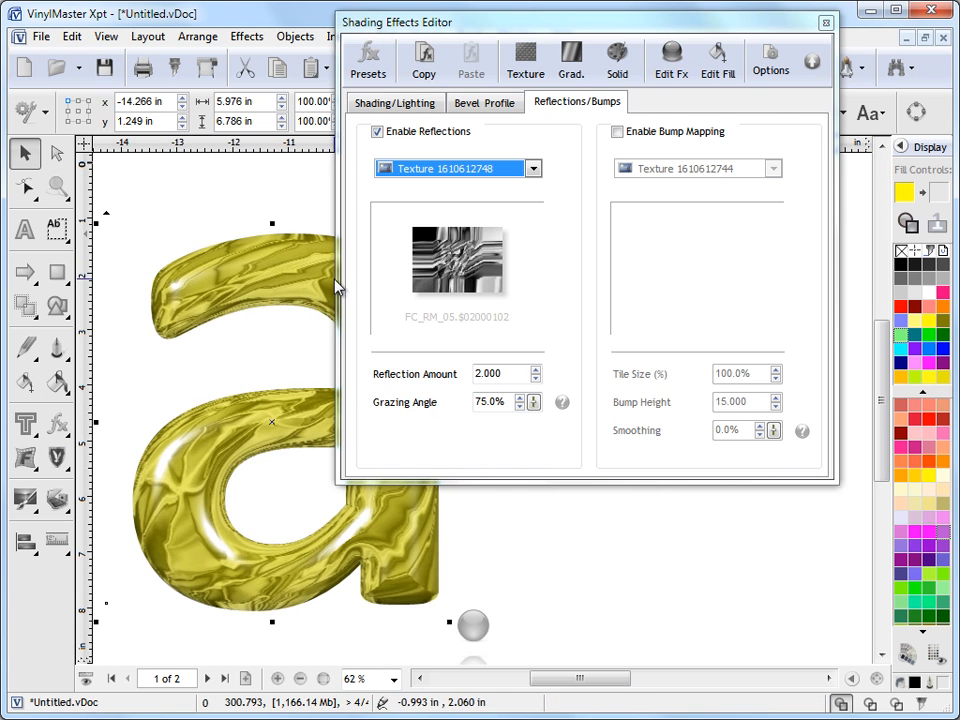
{"action": "left_click", "coordinate": [915, 280]}
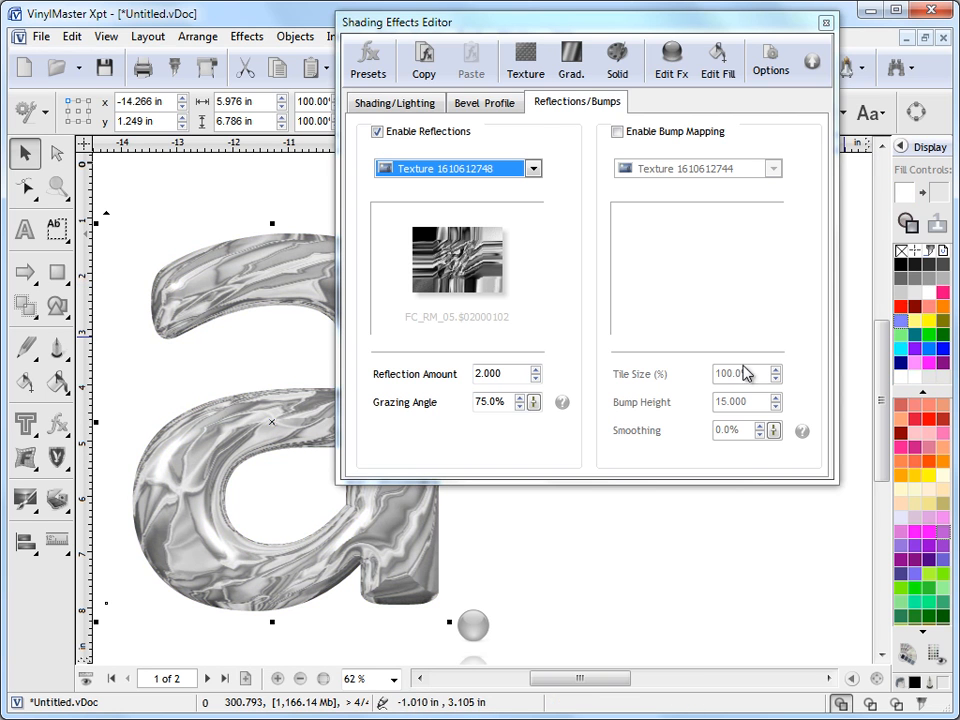
{"action": "left_click_drag", "start_coordinate": [630, 22], "coordinate": [738, 32]}
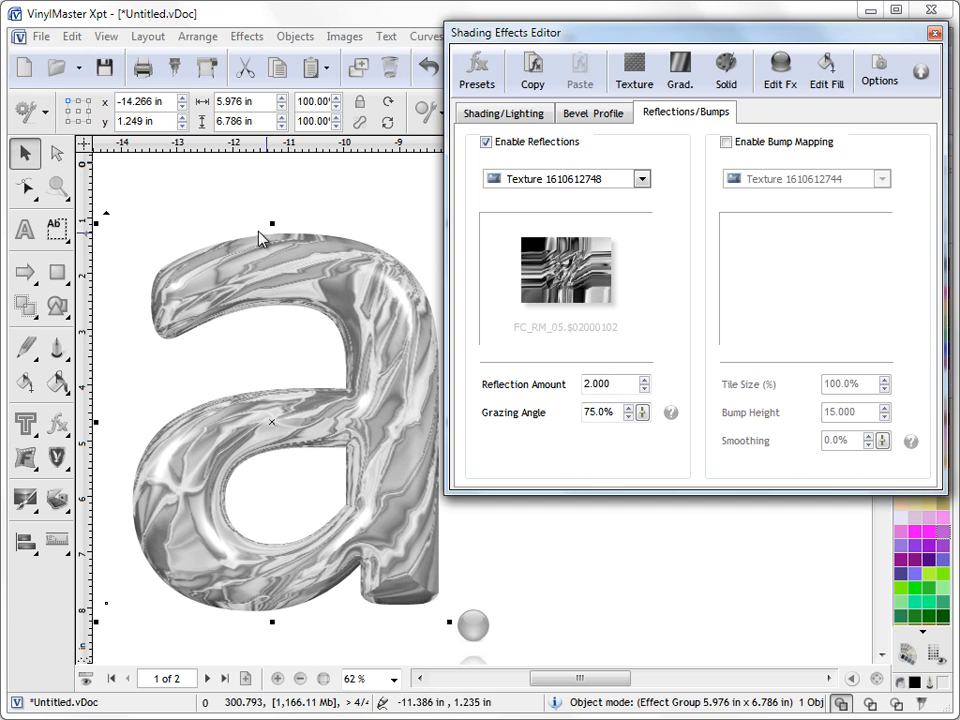
{"action": "left_click_drag", "start_coordinate": [623, 40], "coordinate": [631, 28]}
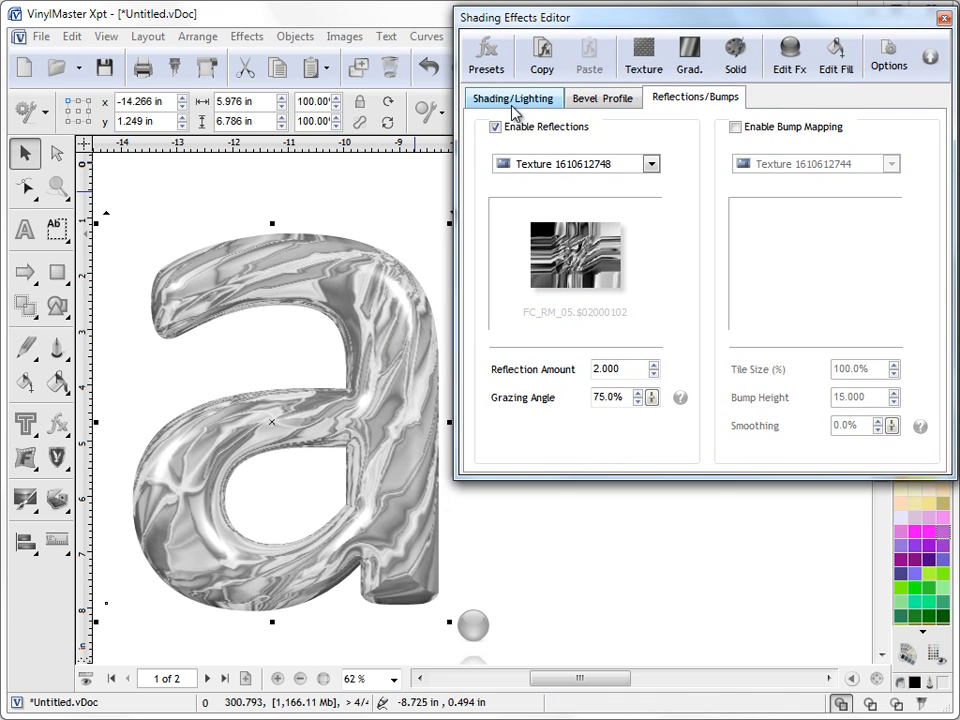
Apply the Chrome 05 preset effect to the letter "a" and change its bevel profile to the S-shaped curve
{"action": "left_click", "coordinate": [62, 429]}
{"action": "left_click", "coordinate": [112, 442]}
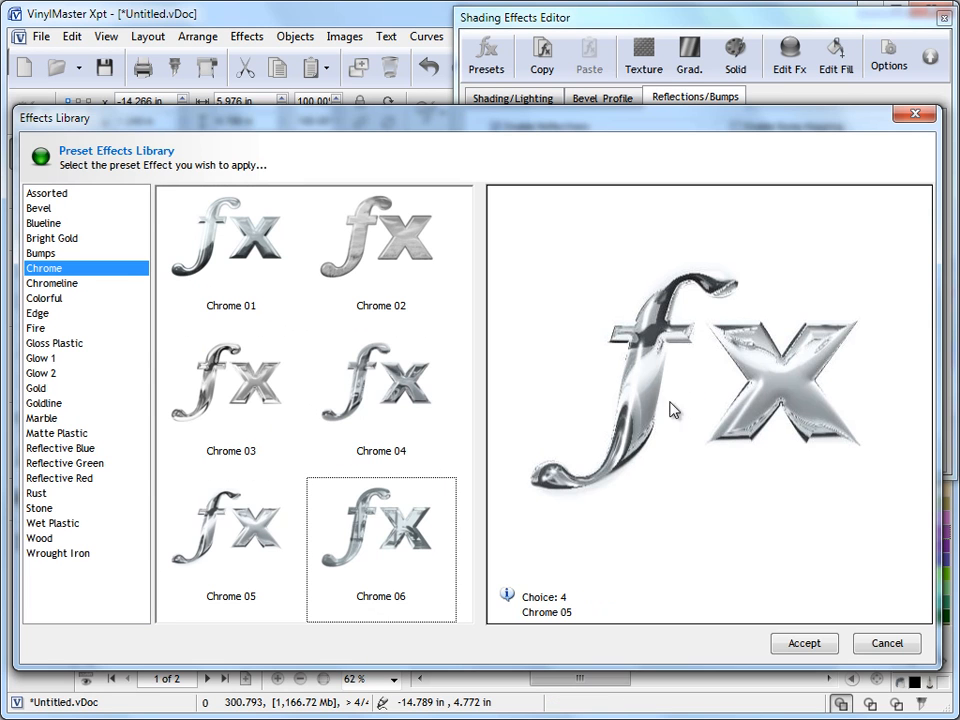
{"action": "left_click", "coordinate": [810, 643]}
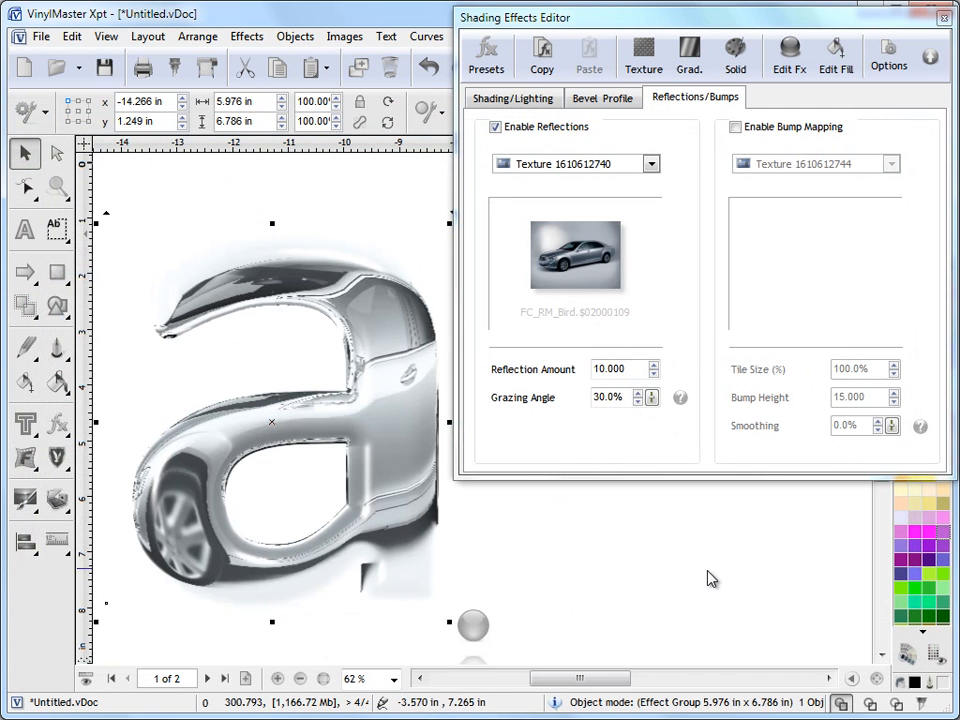
{"action": "left_click", "coordinate": [605, 99]}
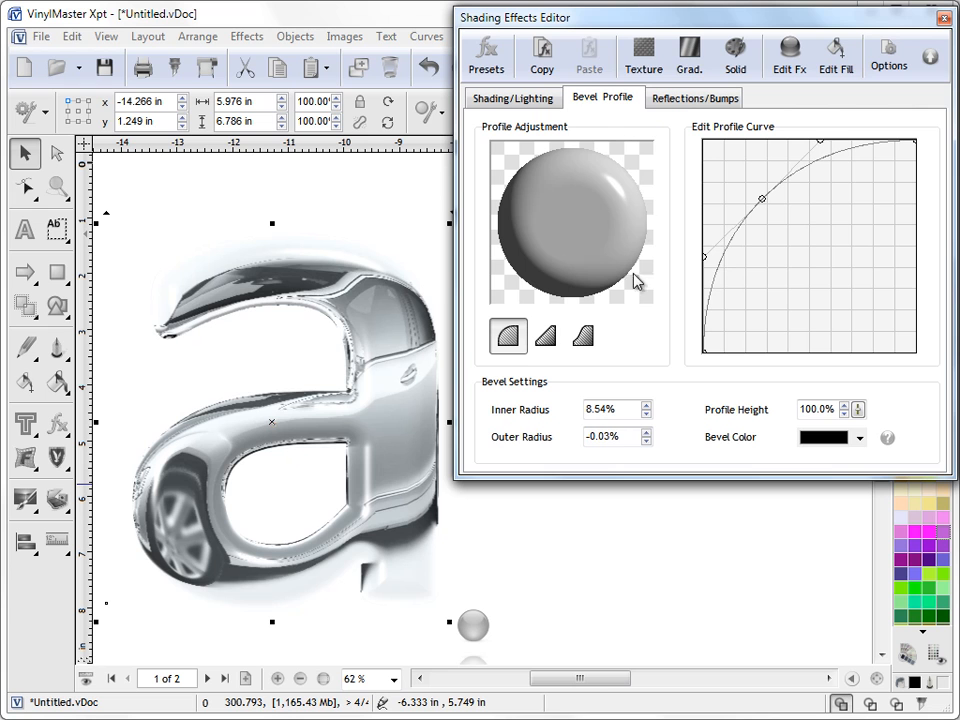
{"action": "left_click", "coordinate": [583, 336]}
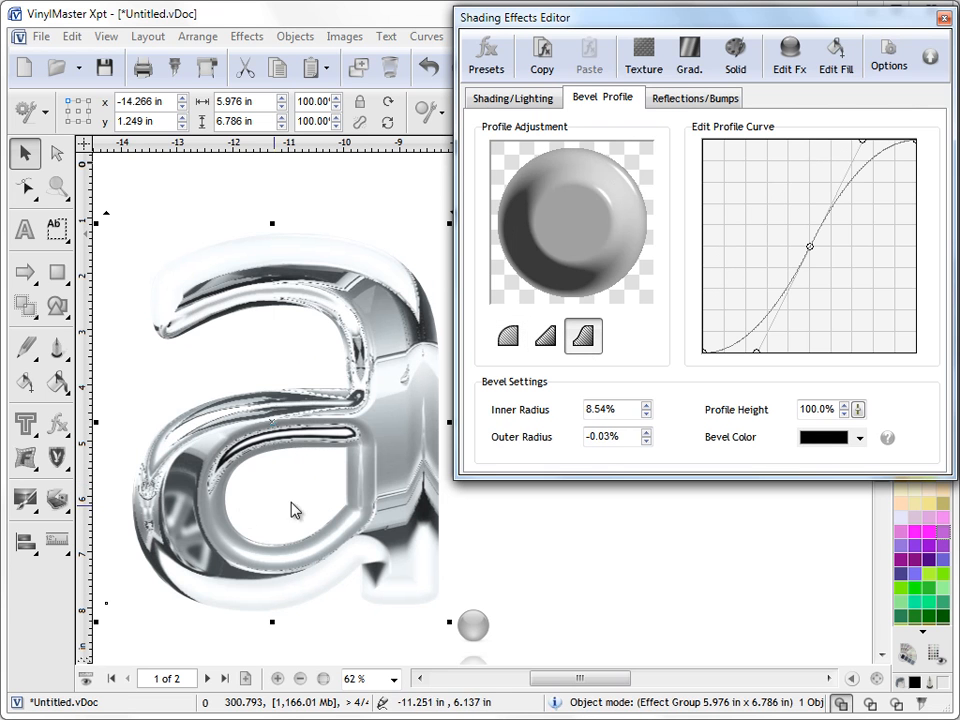
Try a grazing angle of 20% on the letter's reflection with reflection amounts of 9 and 12
{"action": "left_click", "coordinate": [690, 100]}
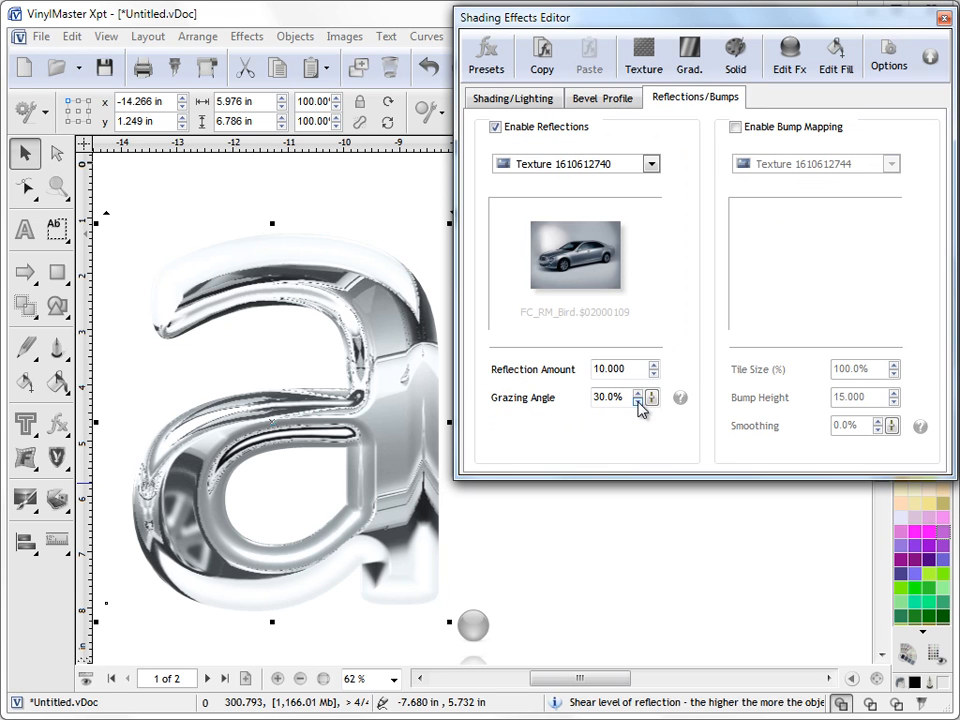
{"action": "left_click", "coordinate": [638, 403]}
{"action": "left_click", "coordinate": [638, 403]}
{"action": "left_click", "coordinate": [640, 394]}
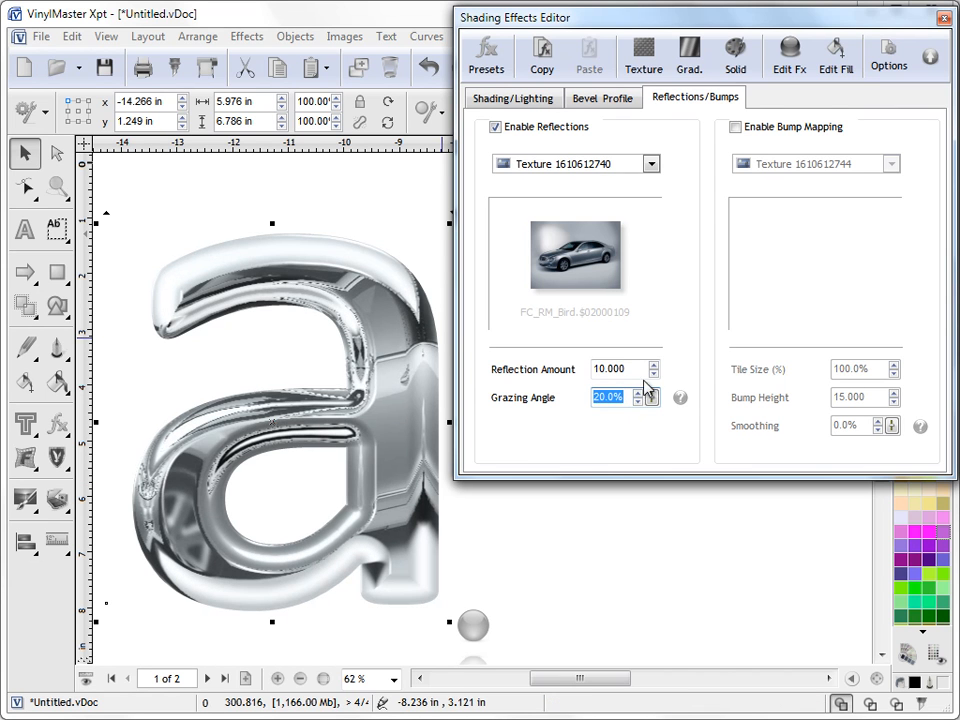
{"action": "left_click", "coordinate": [653, 374]}
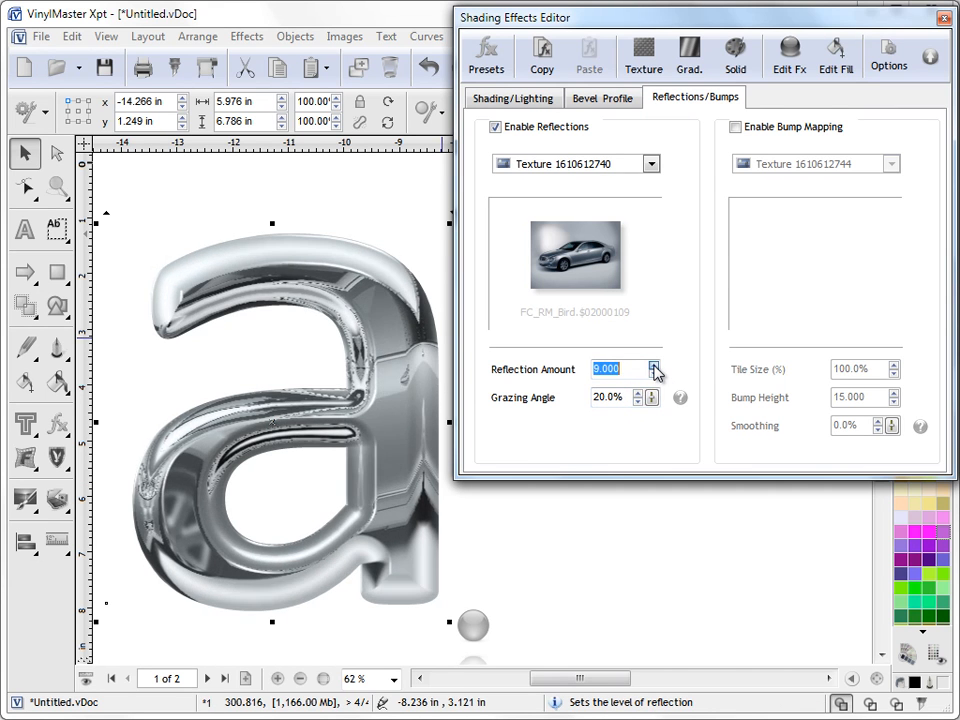
{"action": "left_click", "coordinate": [653, 366]}
{"action": "left_click", "coordinate": [653, 366]}
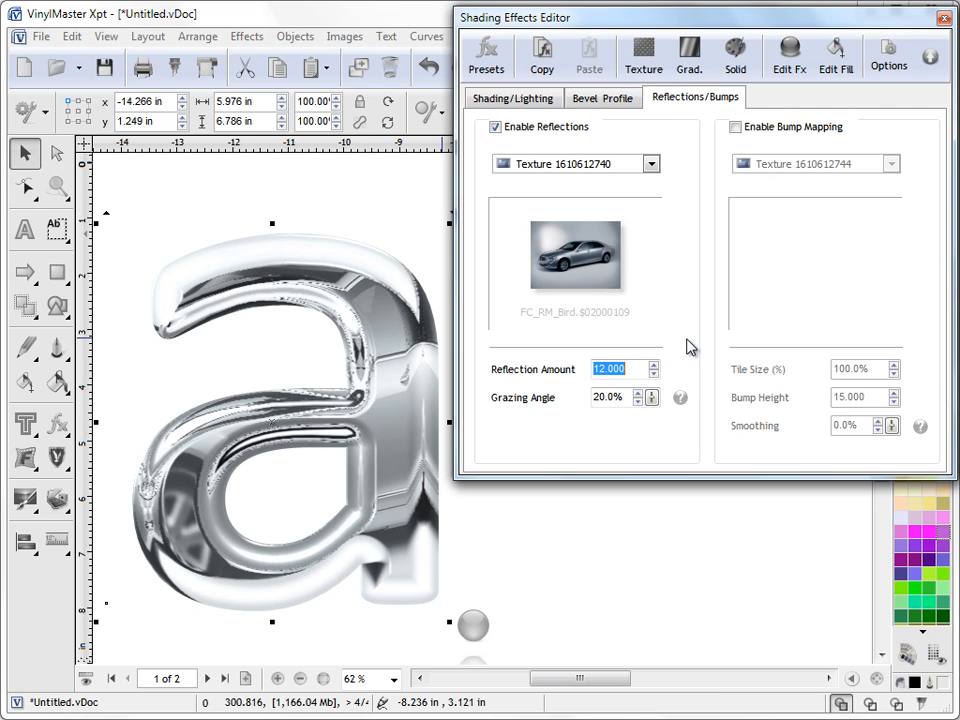
Raise the letter's reflection amount to 16 and set the grazing angle to 40%
{"action": "left_click", "coordinate": [654, 367]}
{"action": "left_click", "coordinate": [654, 367]}
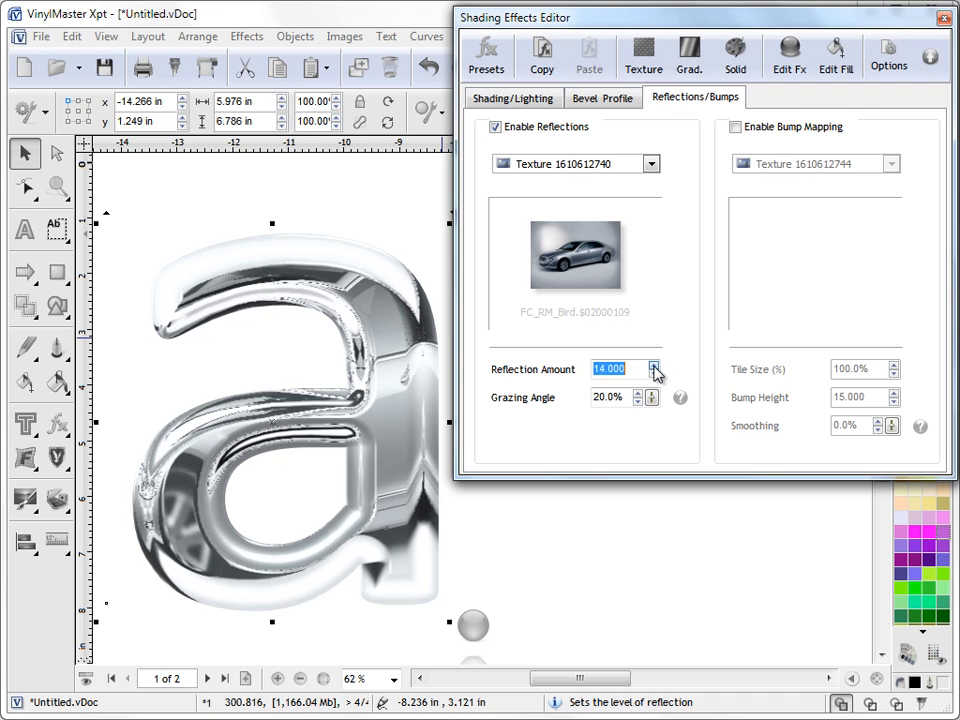
{"action": "left_click", "coordinate": [654, 367]}
{"action": "left_click", "coordinate": [654, 367]}
{"action": "left_click", "coordinate": [638, 394]}
{"action": "left_click", "coordinate": [638, 394]}
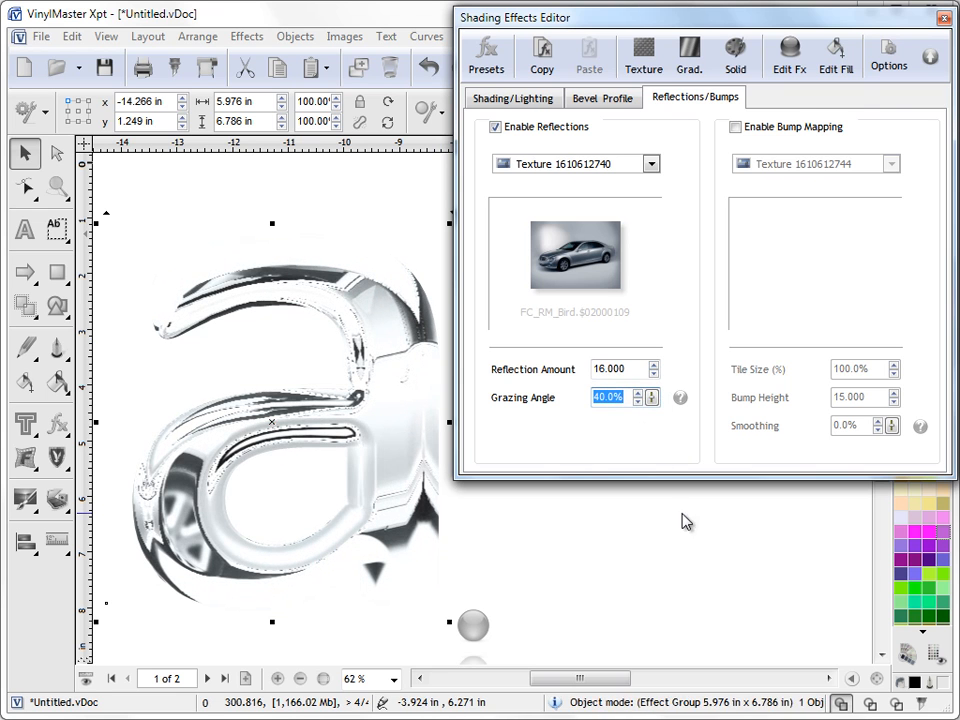
Collapse the effects editor and draw a black square about 6.75 by 6.64 in between the letter and the page
{"action": "left_click", "coordinate": [930, 57]}
{"action": "left_click", "coordinate": [668, 354]}
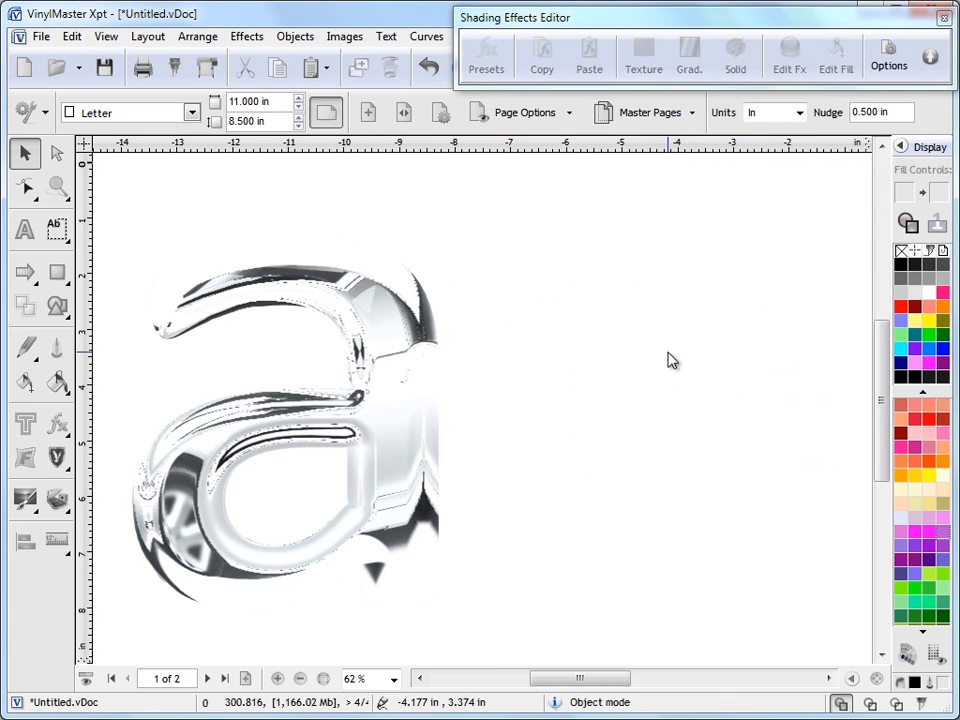
{"action": "scroll", "coordinate": [668, 354], "scroll_direction": "down", "scroll_amount": 2}
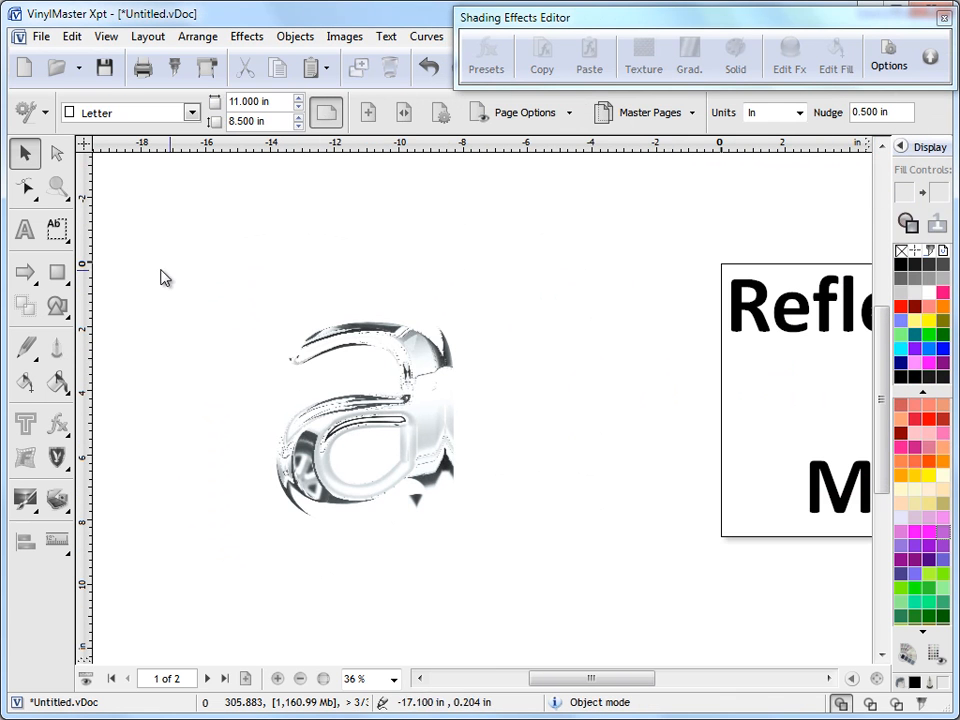
{"action": "left_click", "coordinate": [57, 271]}
{"action": "left_click_drag", "start_coordinate": [489, 240], "coordinate": [707, 452]}
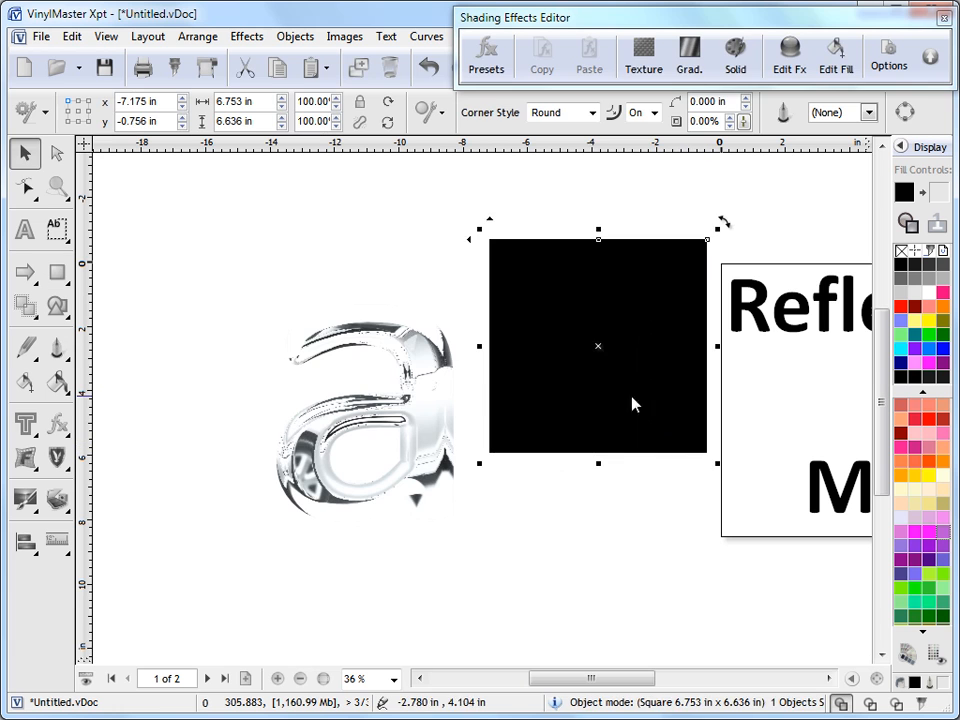
Move the black square over the letter and enlarge it to about 8.56 by 8.41 in so it covers the letter
{"action": "left_click_drag", "start_coordinate": [596, 347], "coordinate": [369, 409]}
{"action": "left_click_drag", "start_coordinate": [495, 523], "coordinate": [550, 590]}
{"action": "left_click_drag", "start_coordinate": [395, 437], "coordinate": [383, 425]}
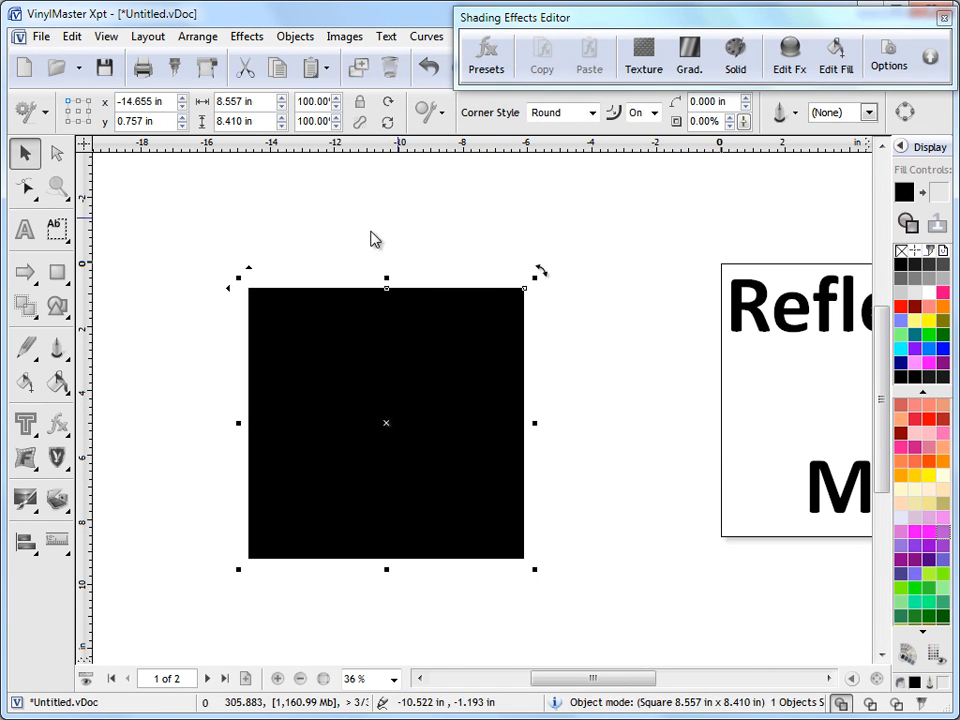
Send the black square to the back and shift it slightly to sit evenly behind the letter
{"action": "left_click_drag", "start_coordinate": [519, 20], "coordinate": [524, 174]}
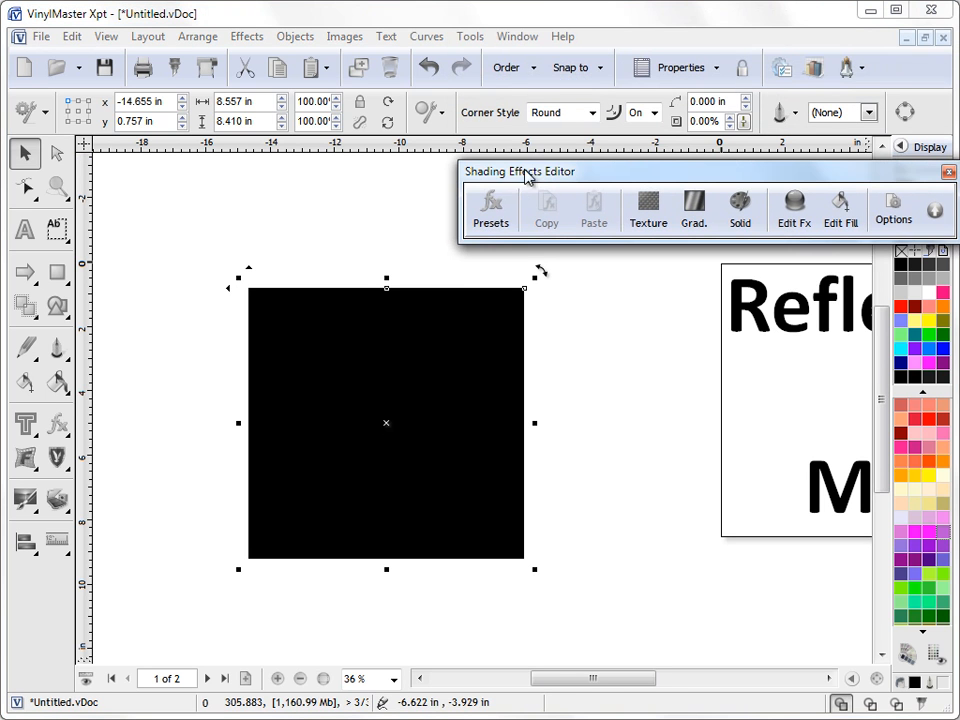
{"action": "left_click", "coordinate": [528, 74]}
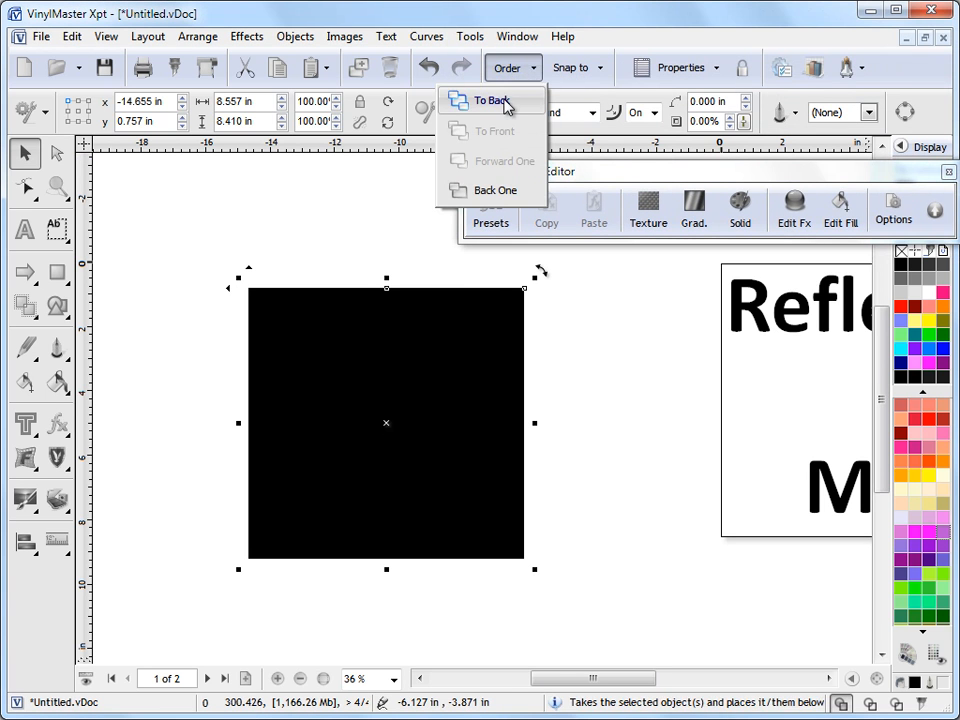
{"action": "left_click", "coordinate": [508, 103]}
{"action": "left_click", "coordinate": [585, 319]}
{"action": "left_click_drag", "start_coordinate": [507, 342], "coordinate": [491, 335]}
Expand the Shading Effects Editor again, place it clear of the letter, and select the letter on the black square
{"action": "left_click", "coordinate": [58, 192]}
{"action": "left_click_drag", "start_coordinate": [217, 270], "coordinate": [544, 567]}
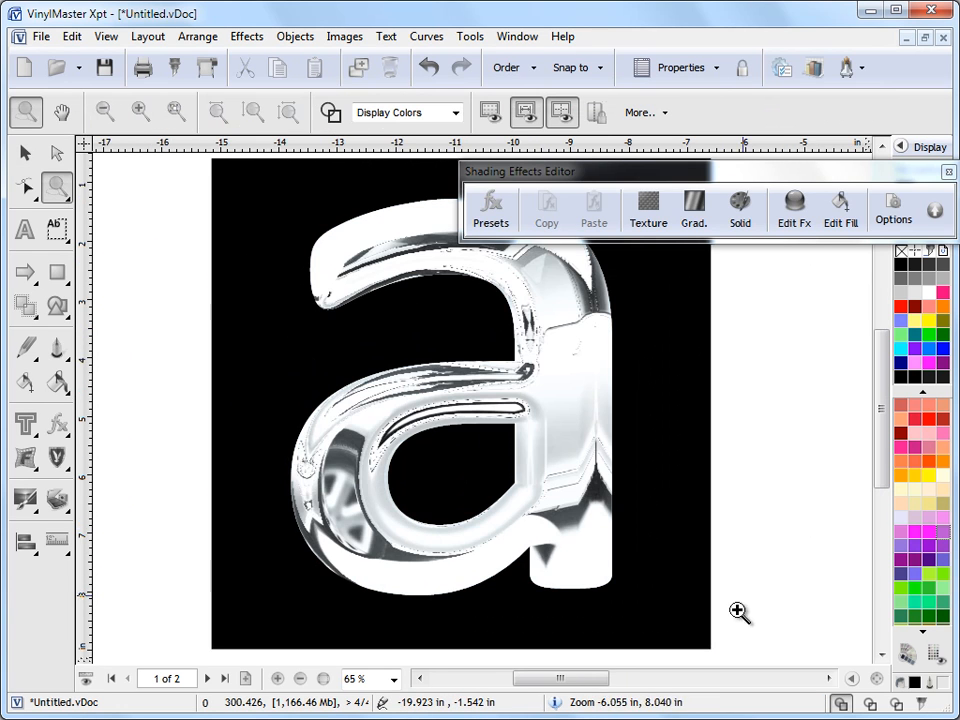
{"action": "mouse_move", "coordinate": [602, 679]}
{"action": "left_mouse_down"}
{"action": "mouse_move", "coordinate": [613, 684]}
{"action": "mouse_move", "coordinate": [617, 674]}
{"action": "left_mouse_up"}
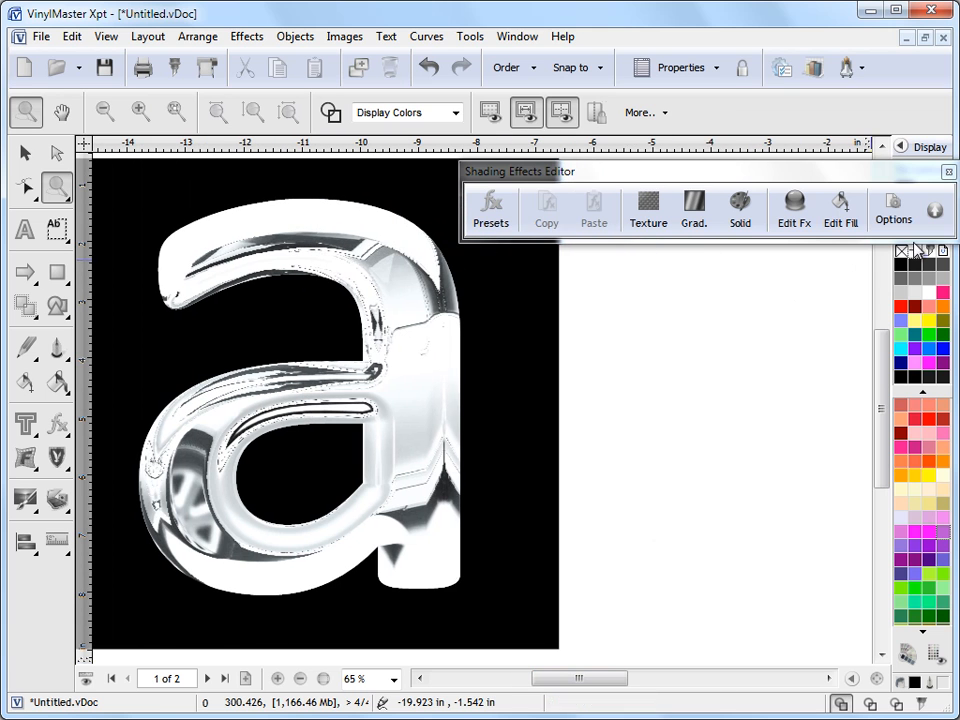
{"action": "left_click", "coordinate": [935, 211]}
{"action": "mouse_move", "coordinate": [825, 169]}
{"action": "left_mouse_down"}
{"action": "mouse_move", "coordinate": [837, 86]}
{"action": "mouse_move", "coordinate": [825, 25]}
{"action": "left_mouse_up"}
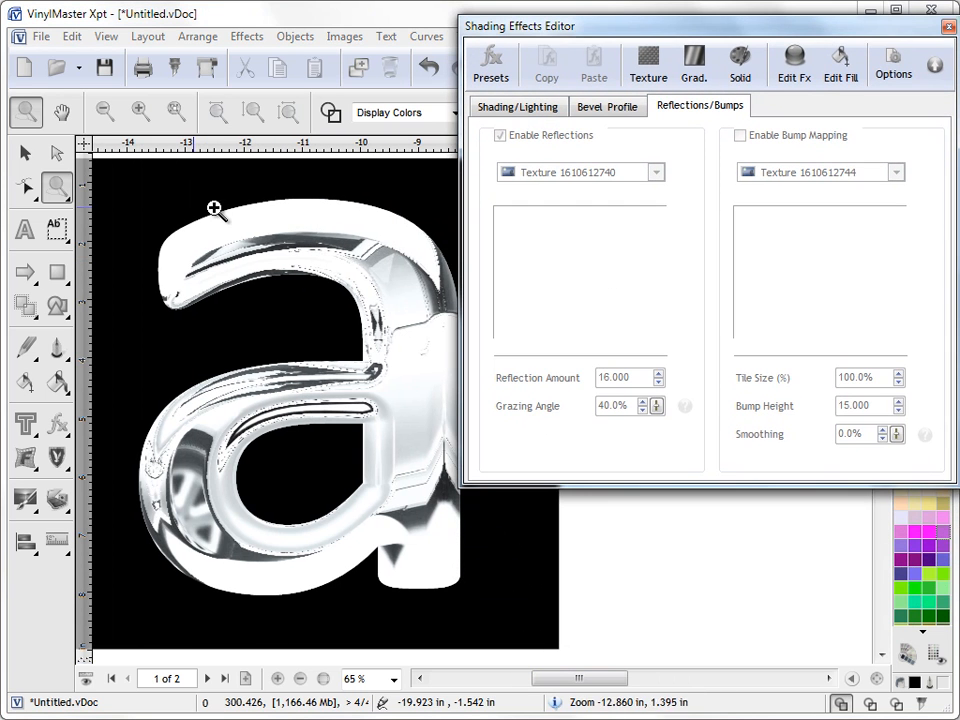
{"action": "left_click", "coordinate": [23, 152]}
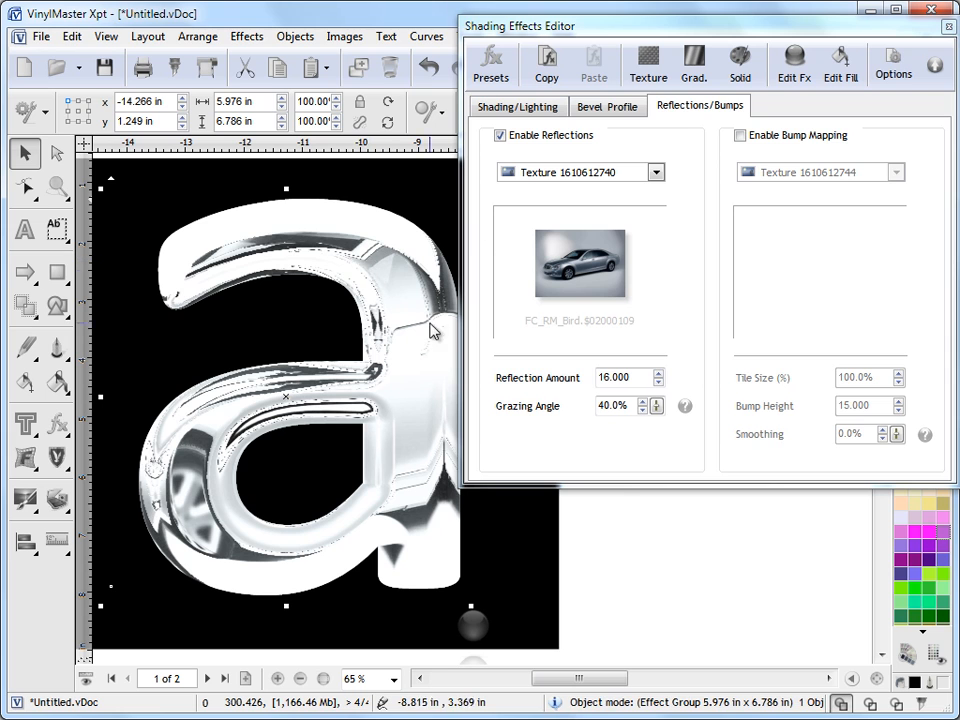
{"action": "left_click_drag", "start_coordinate": [628, 31], "coordinate": [620, 25]}
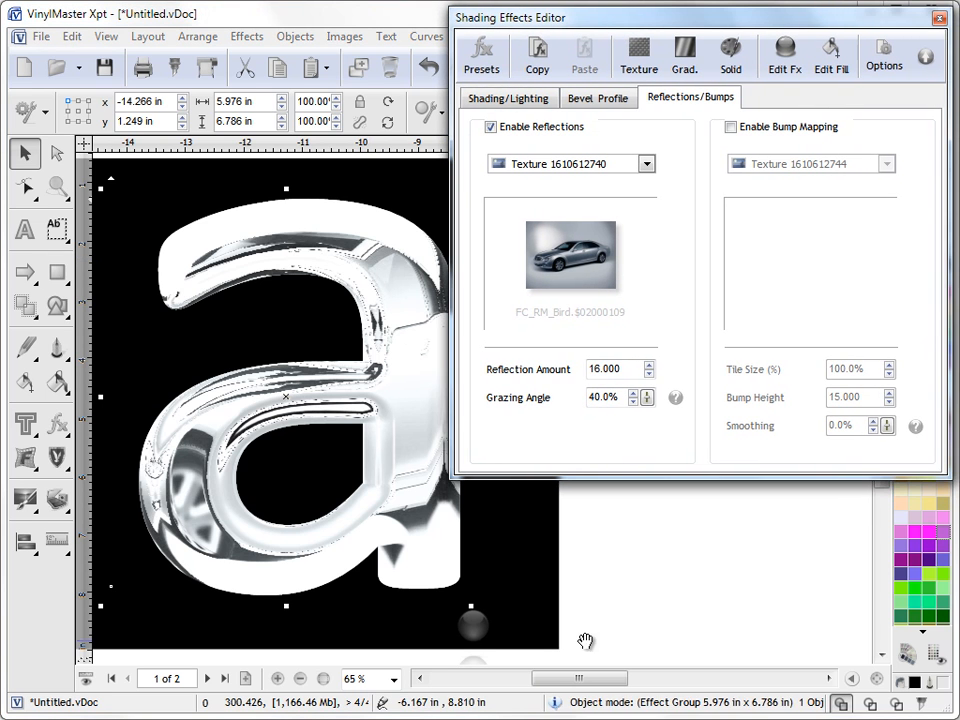
{"action": "left_click_drag", "start_coordinate": [590, 681], "coordinate": [596, 678]}
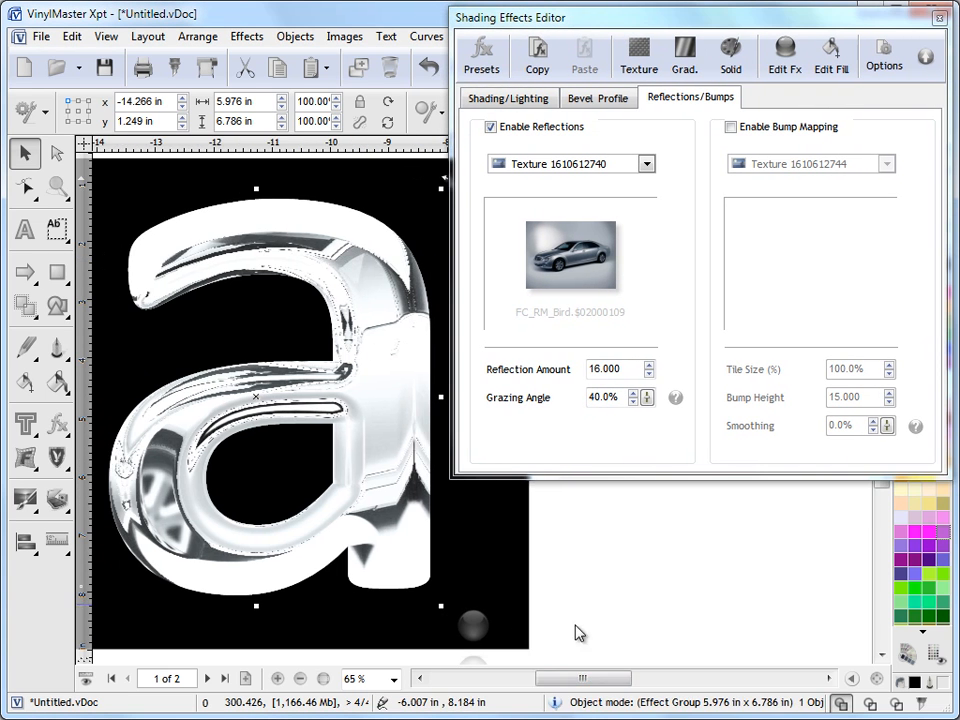
Lower the letter's reflection amount in stages to 6, comparing the chrome look against the black background
{"action": "left_click", "coordinate": [649, 373]}
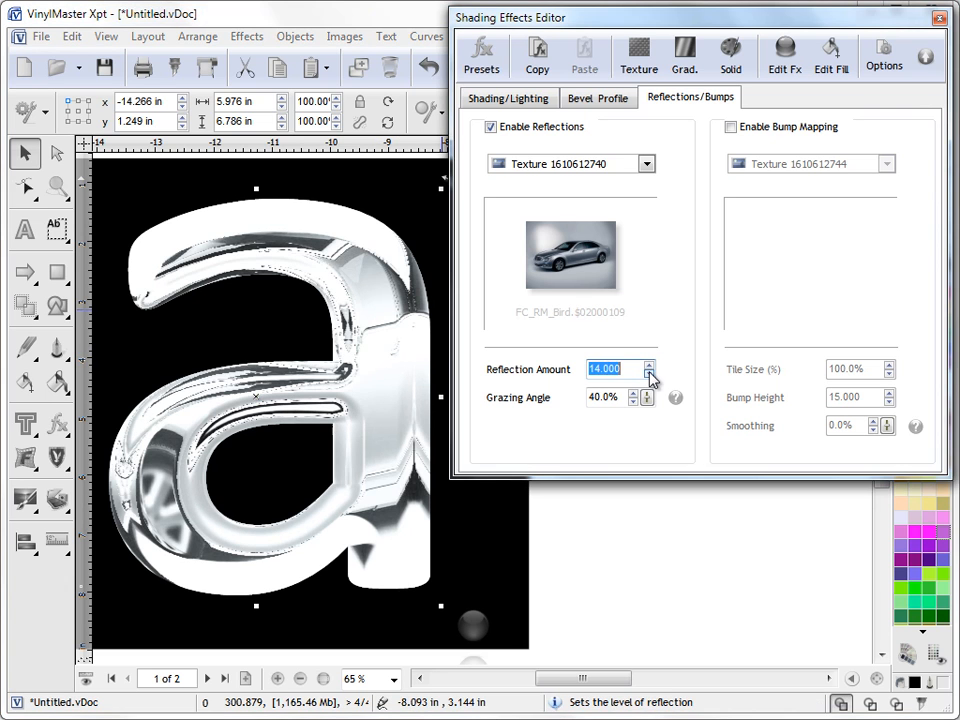
{"action": "left_click", "coordinate": [408, 349]}
{"action": "left_click", "coordinate": [683, 577]}
{"action": "left_click", "coordinate": [400, 484]}
{"action": "left_click", "coordinate": [649, 375]}
{"action": "left_click", "coordinate": [649, 375]}
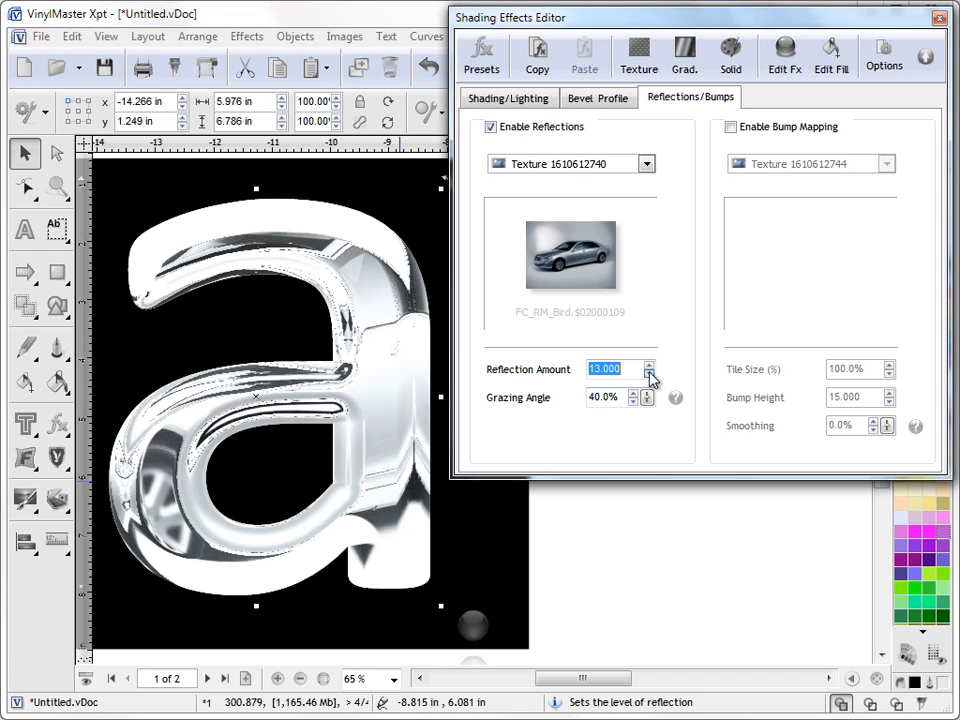
{"action": "left_click", "coordinate": [649, 375]}
{"action": "left_click", "coordinate": [649, 375]}
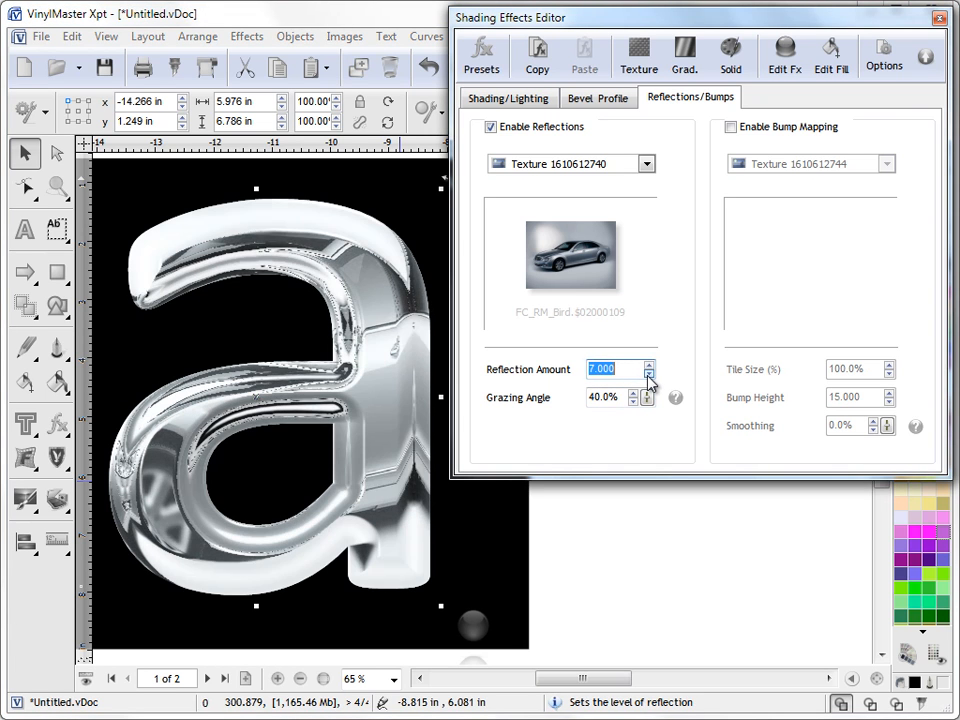
{"action": "left_click", "coordinate": [649, 375]}
{"action": "left_click", "coordinate": [649, 375]}
{"action": "left_click", "coordinate": [649, 375]}
Try a grazing angle of 25% on the letter's reflection
{"action": "left_click", "coordinate": [644, 400]}
{"action": "left_click", "coordinate": [644, 400]}
{"action": "left_click", "coordinate": [644, 400]}
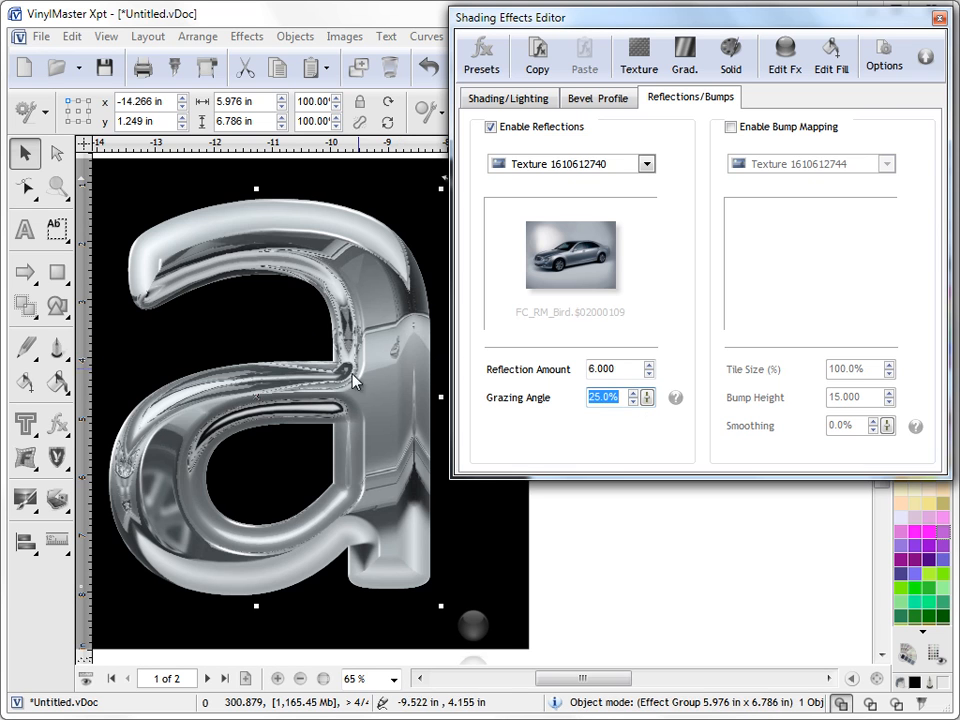
Set the letter's solid fill to a pale grey-blue, RGB 211, 230, 238
{"action": "left_click_drag", "start_coordinate": [758, 28], "coordinate": [752, 32]}
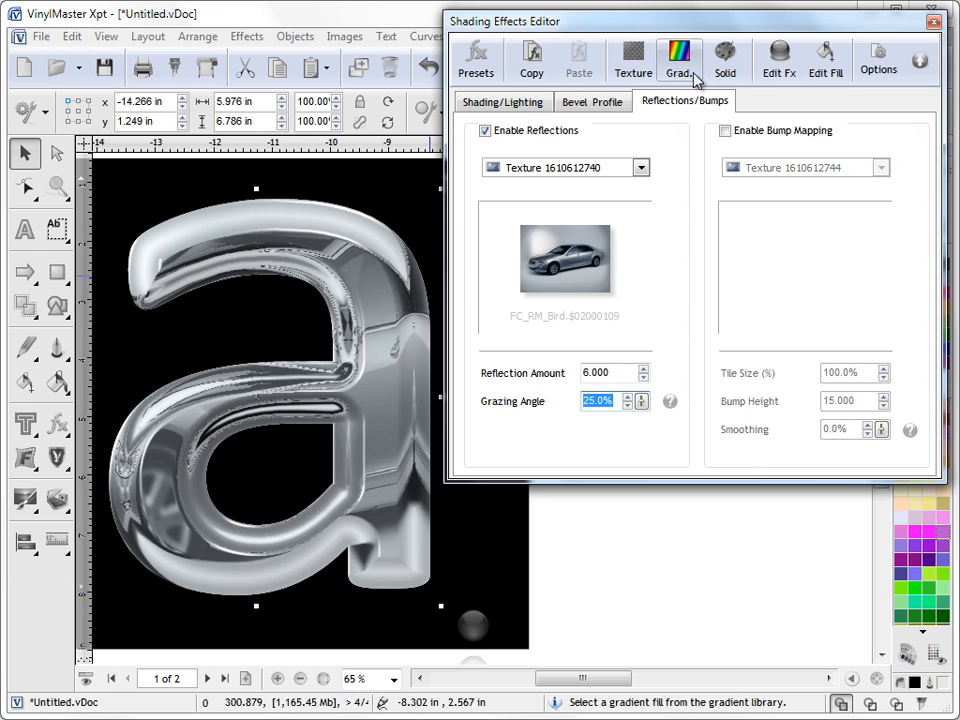
{"action": "left_click", "coordinate": [725, 62]}
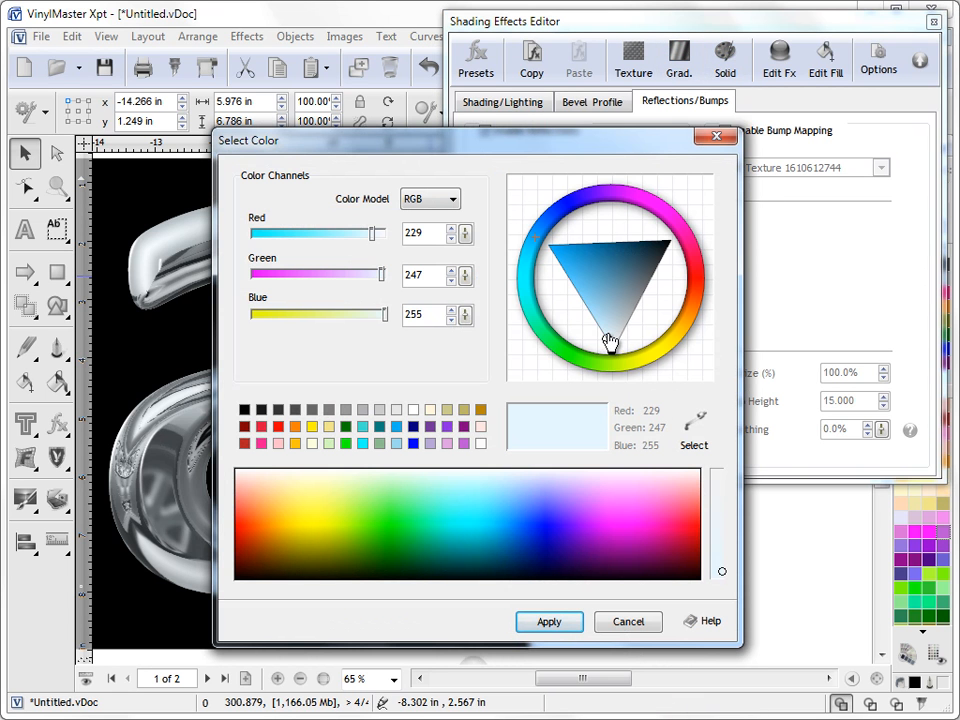
{"action": "left_click_drag", "start_coordinate": [608, 345], "coordinate": [612, 338]}
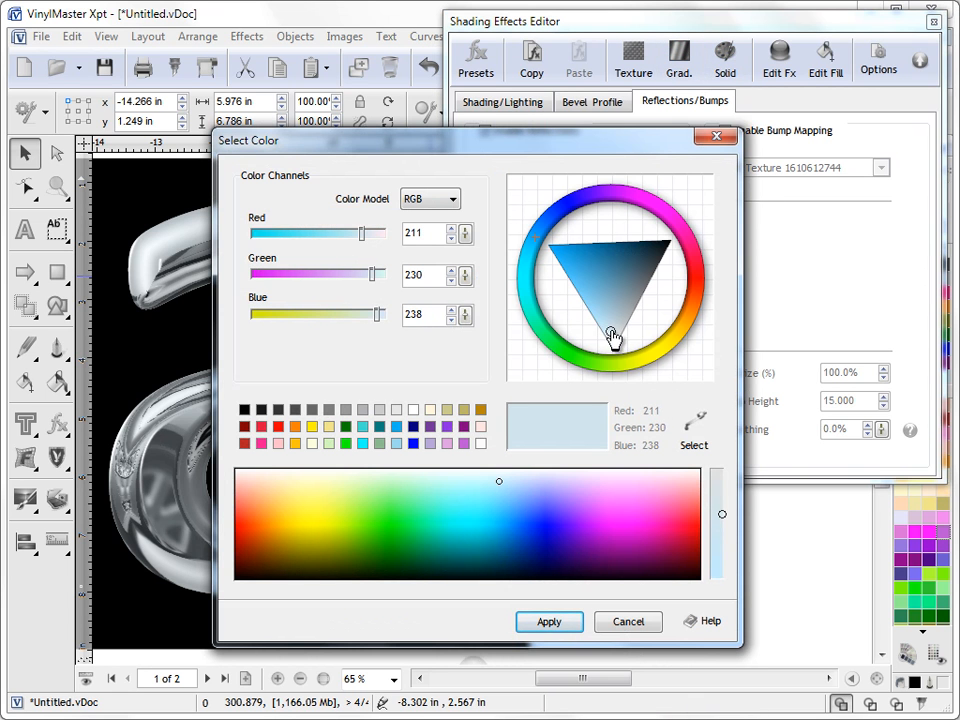
{"action": "left_click", "coordinate": [566, 622]}
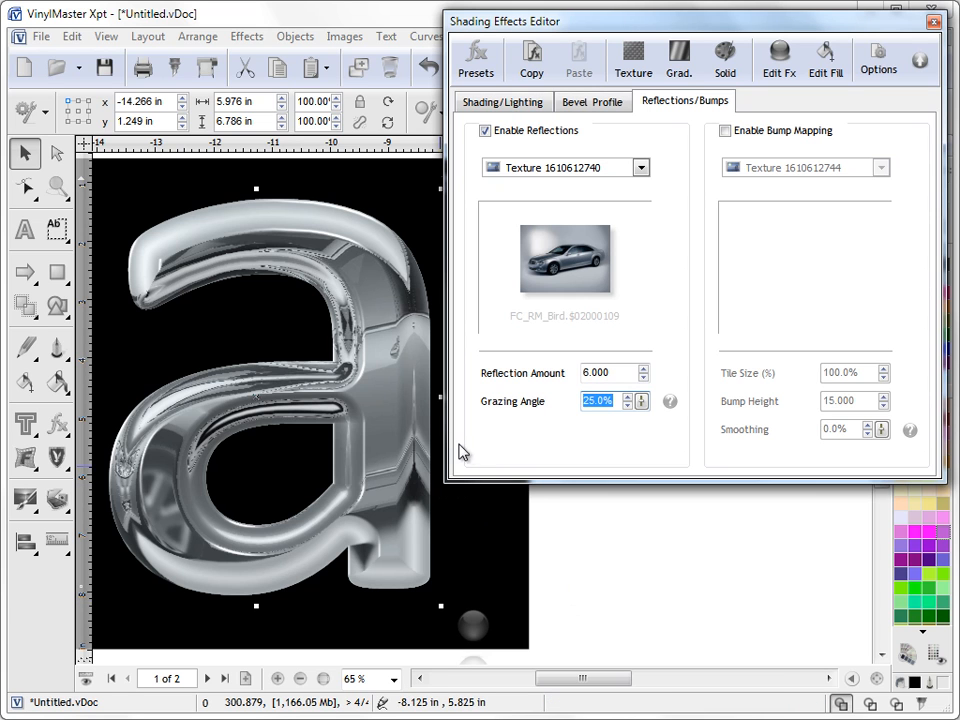
Set the grazing angle to 40%, try a reflection amount of 11, and settle on 8
{"action": "left_click", "coordinate": [628, 396]}
{"action": "left_click", "coordinate": [628, 396]}
{"action": "left_click", "coordinate": [628, 396]}
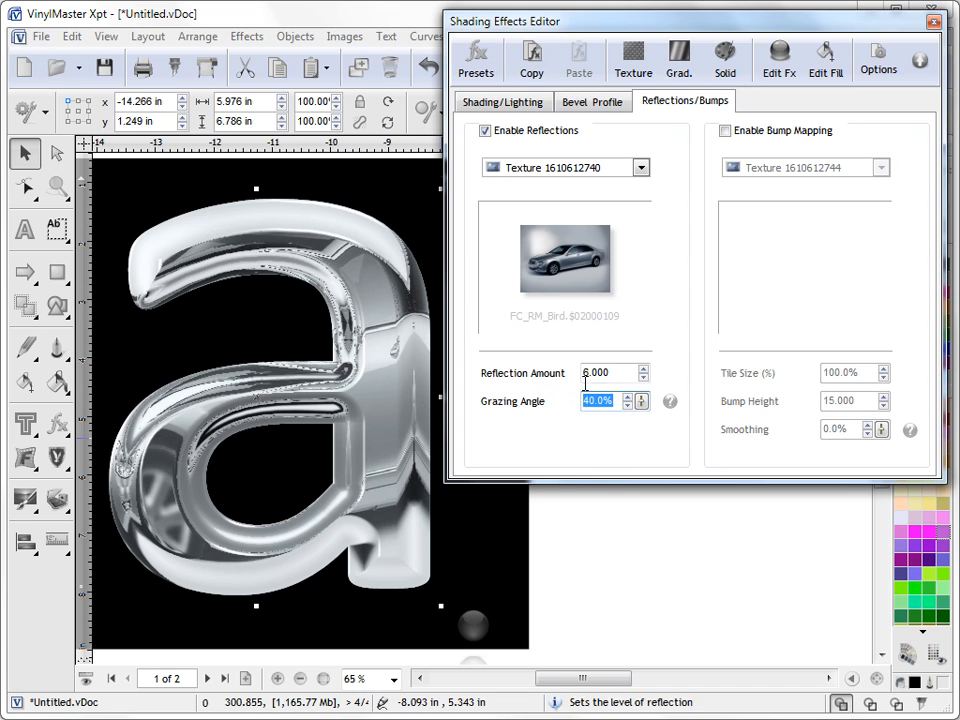
{"action": "left_click", "coordinate": [644, 369]}
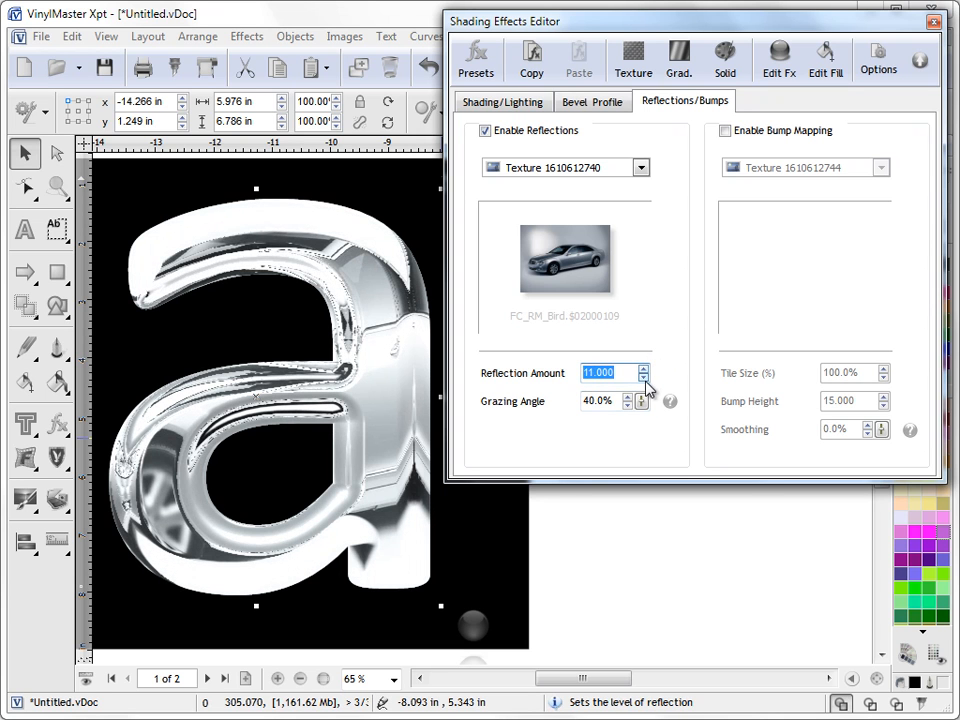
{"action": "left_click", "coordinate": [644, 380]}
{"action": "left_click", "coordinate": [644, 380]}
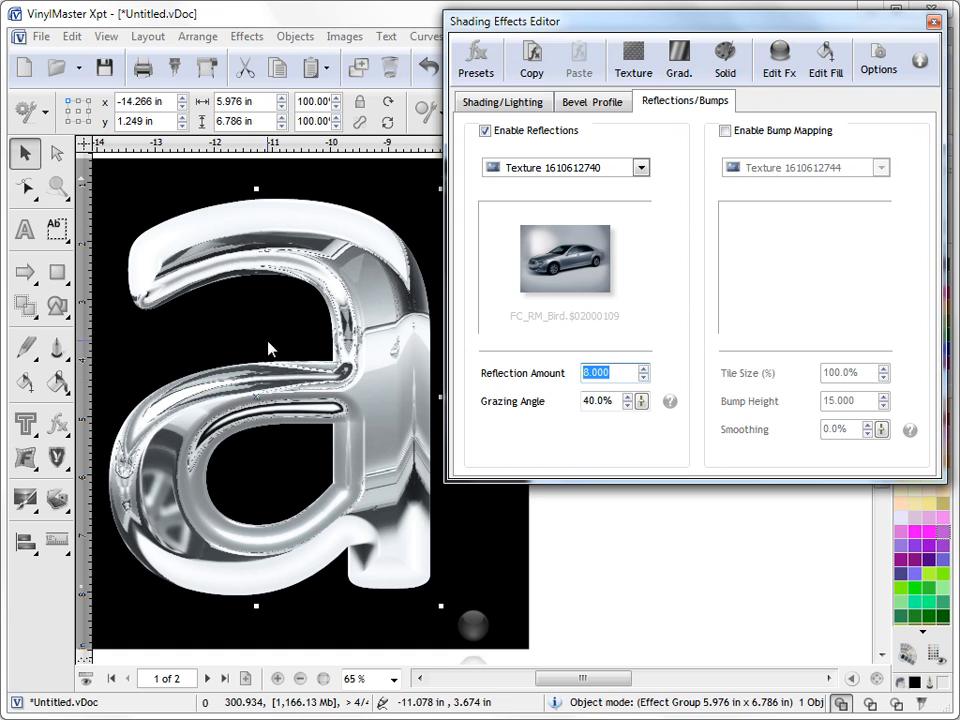
Apply the reflective_green_04 preset from the Reflective Green effects to the selected letter
{"action": "left_click", "coordinate": [60, 424]}
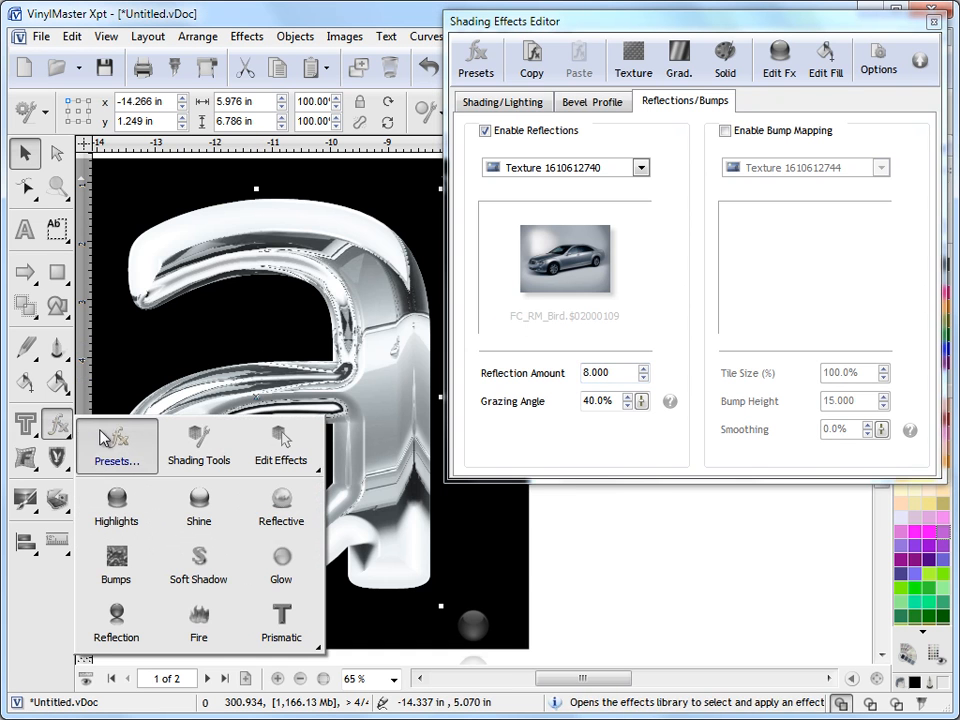
{"action": "left_click", "coordinate": [110, 438]}
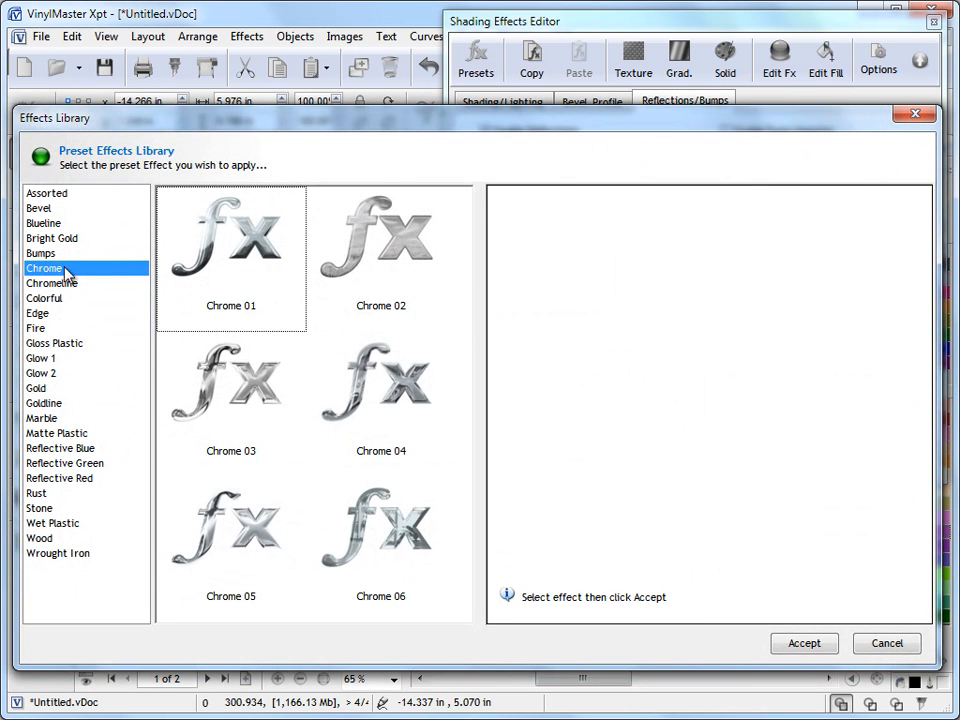
{"action": "left_click", "coordinate": [62, 463]}
{"action": "left_click", "coordinate": [197, 461]}
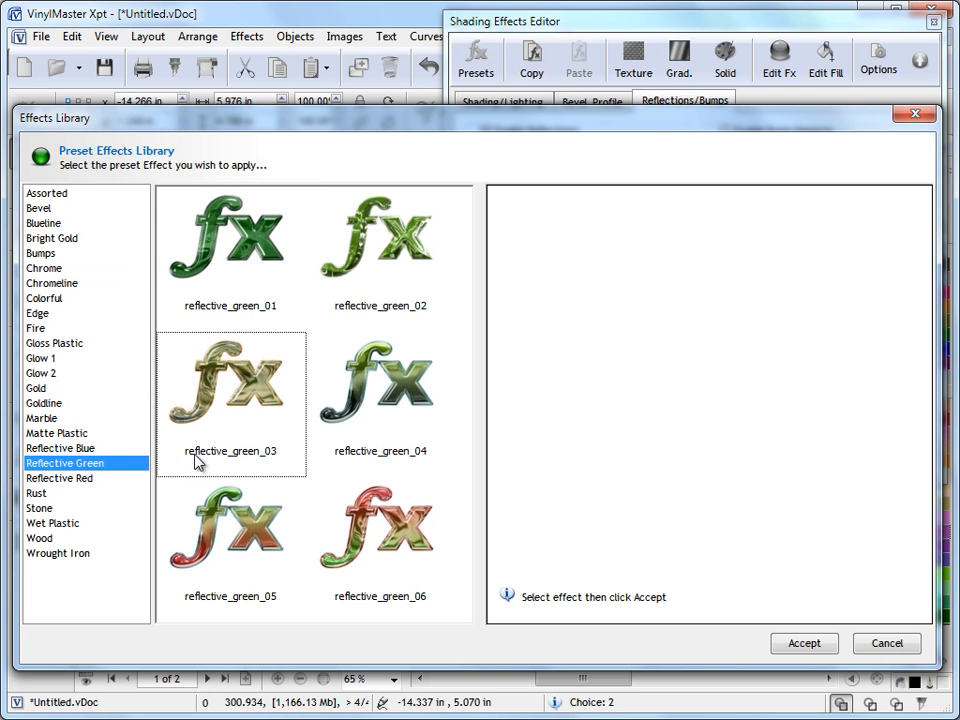
{"action": "left_click", "coordinate": [364, 407]}
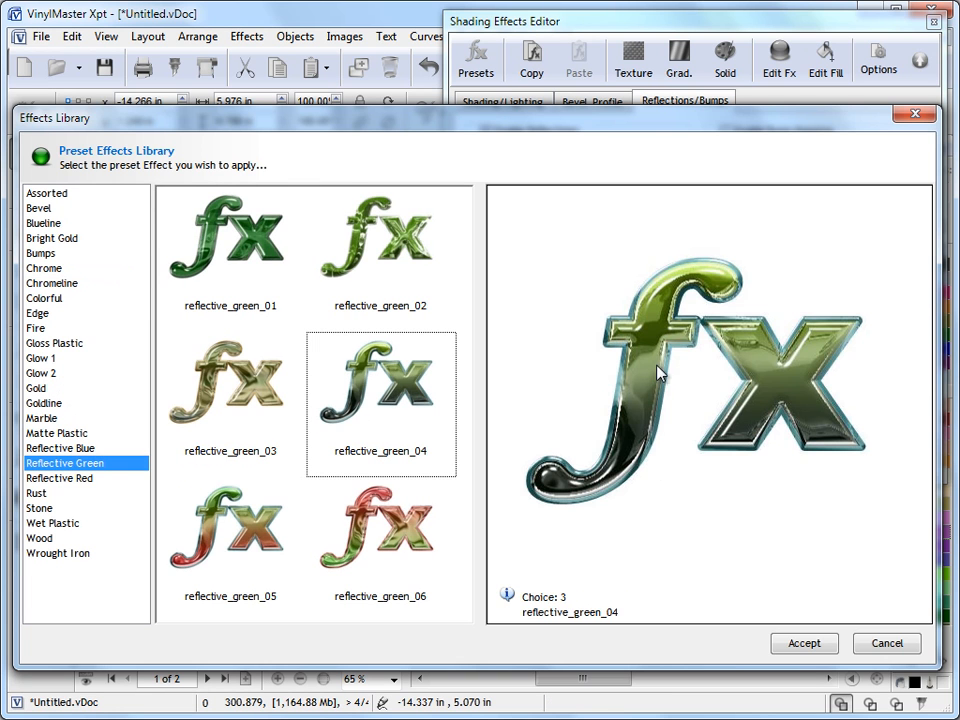
{"action": "left_click", "coordinate": [796, 645]}
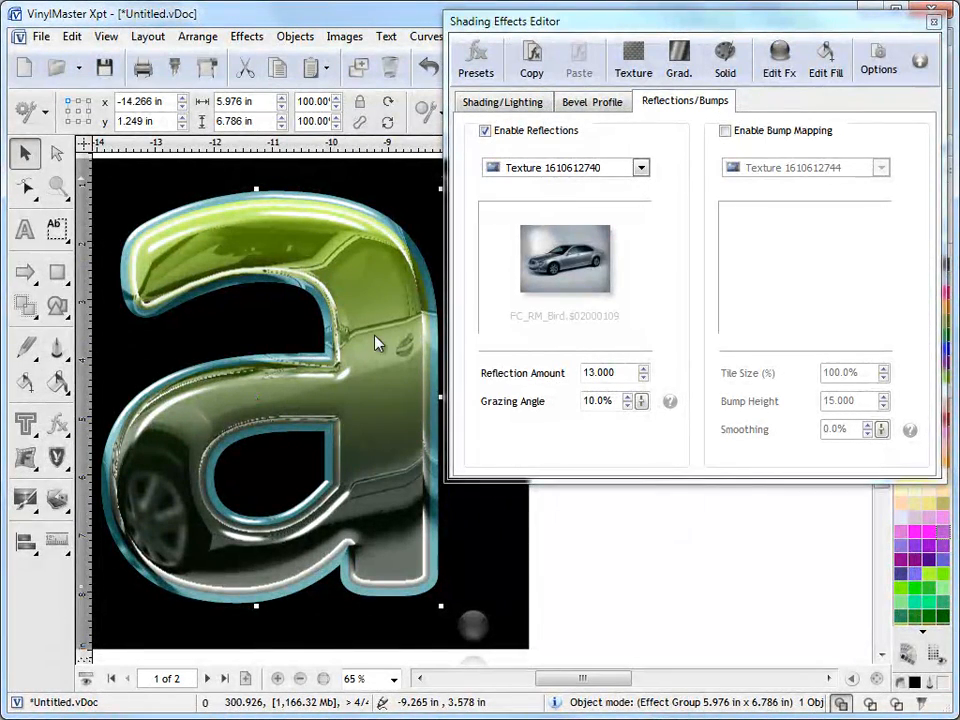
Switch the letter to the reflective_green_06 effect preset
{"action": "left_click", "coordinate": [72, 424]}
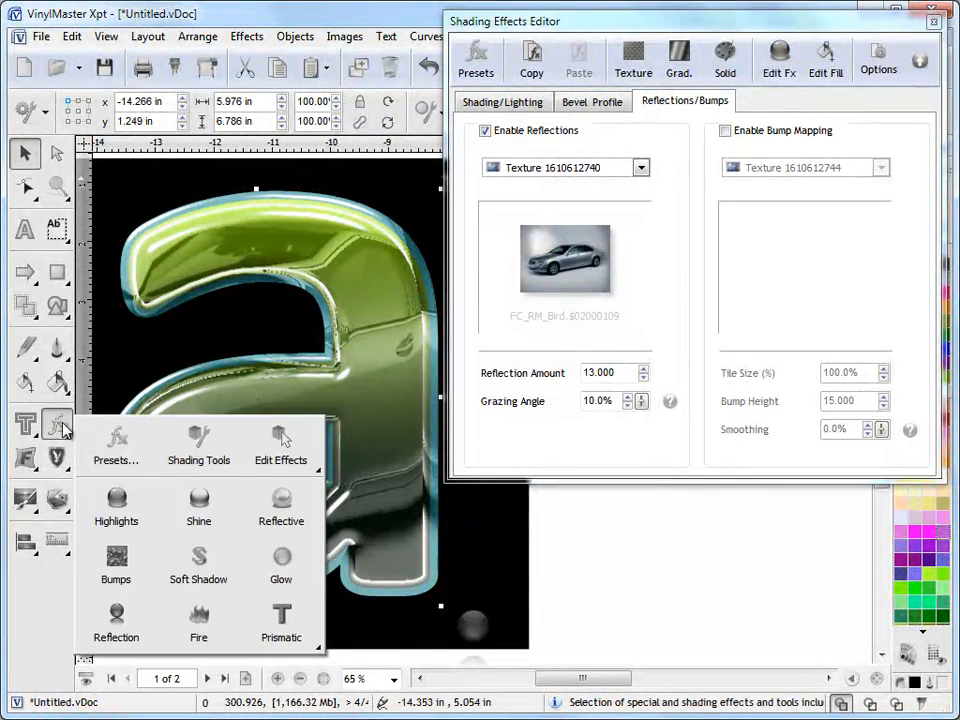
{"action": "left_click", "coordinate": [112, 446]}
{"action": "left_click", "coordinate": [205, 500]}
{"action": "left_click", "coordinate": [369, 514]}
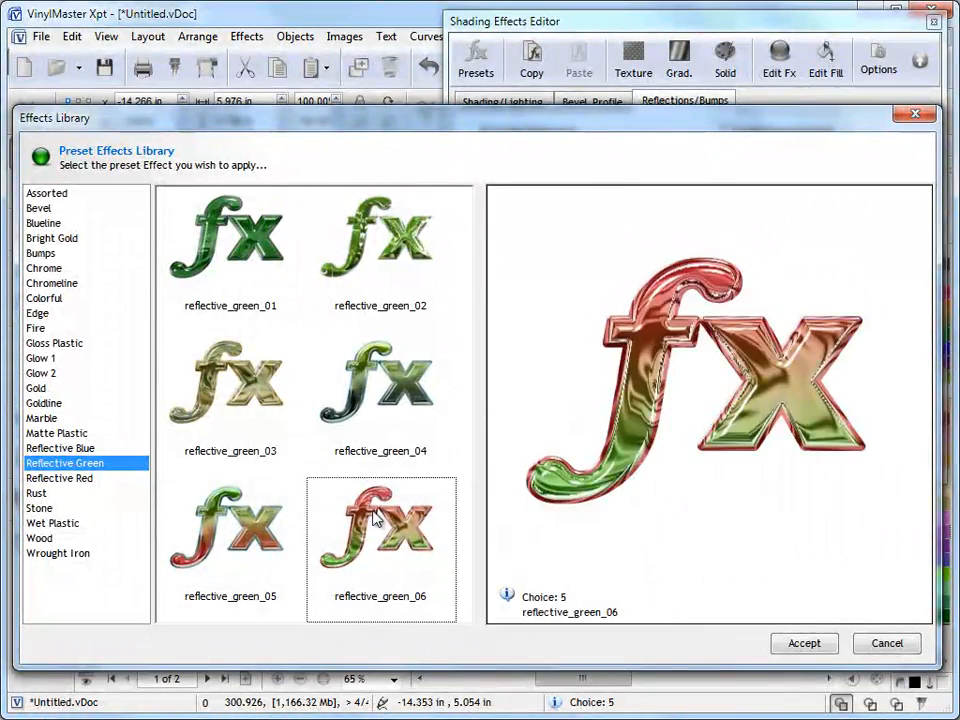
{"action": "left_click", "coordinate": [803, 644]}
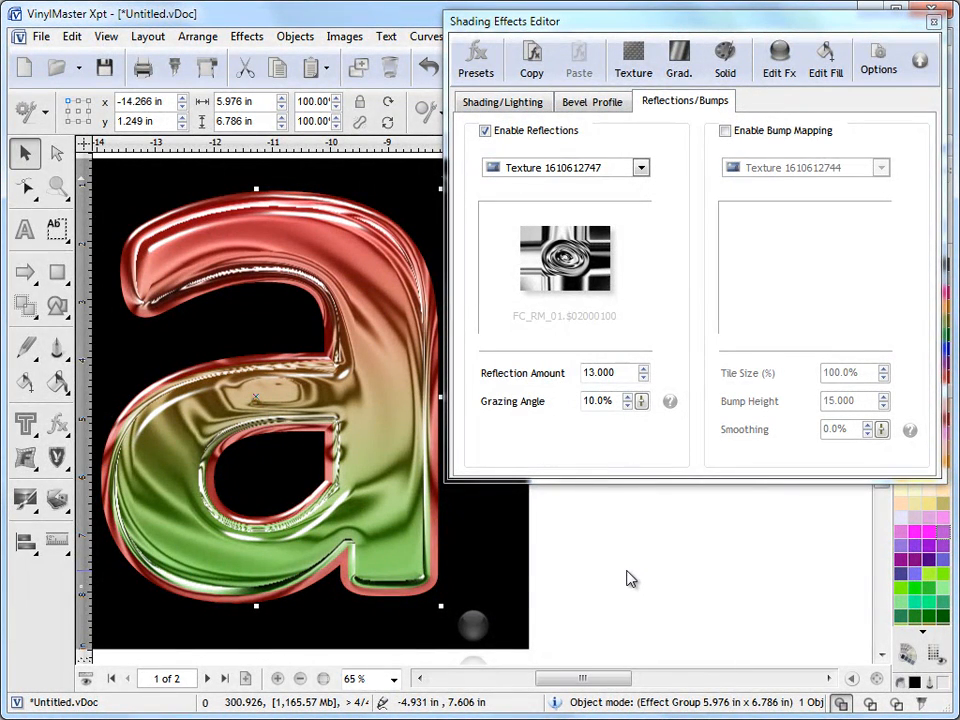
Browse the Goldline, Glow 1 and Colorful preset categories, and apply the Chromeline 01 preset to the letter
{"action": "left_click", "coordinate": [58, 428]}
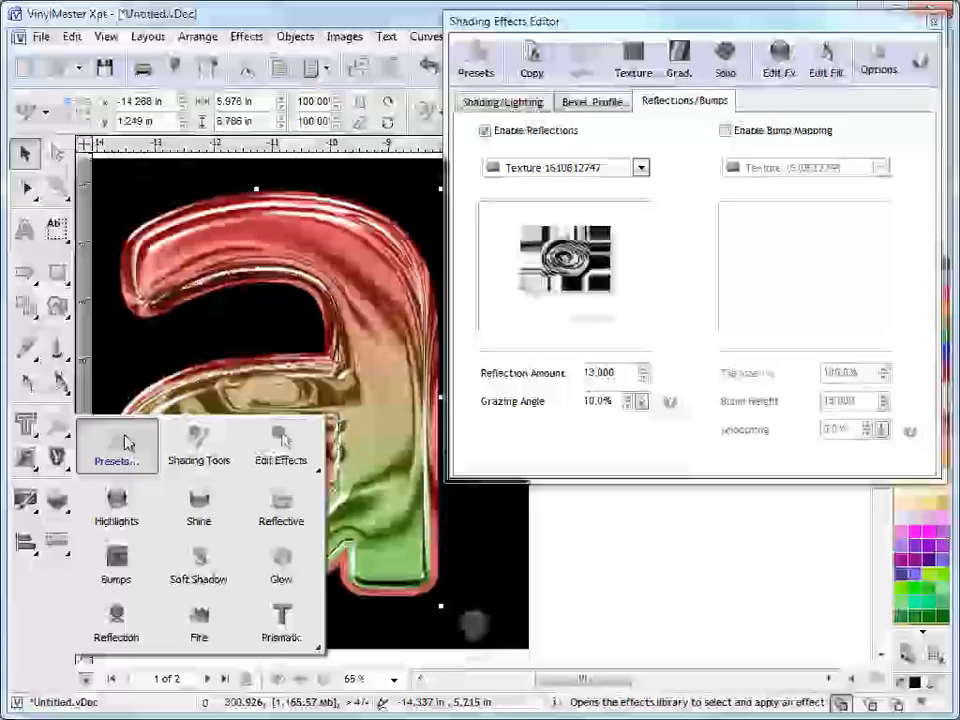
{"action": "left_click", "coordinate": [124, 442]}
{"action": "left_click", "coordinate": [78, 404]}
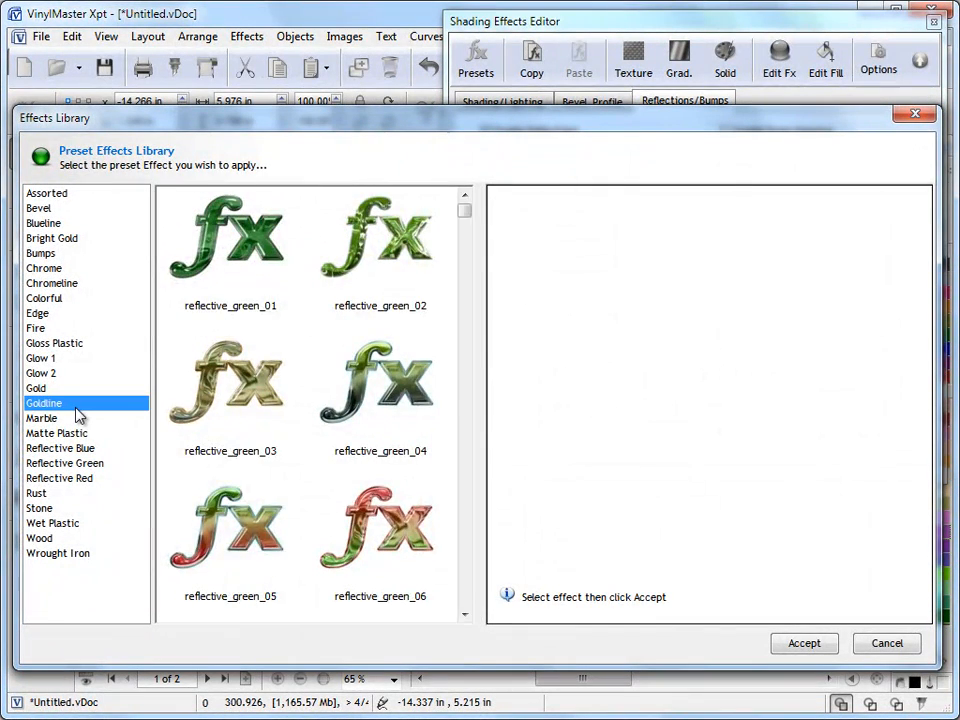
{"action": "left_click", "coordinate": [62, 359]}
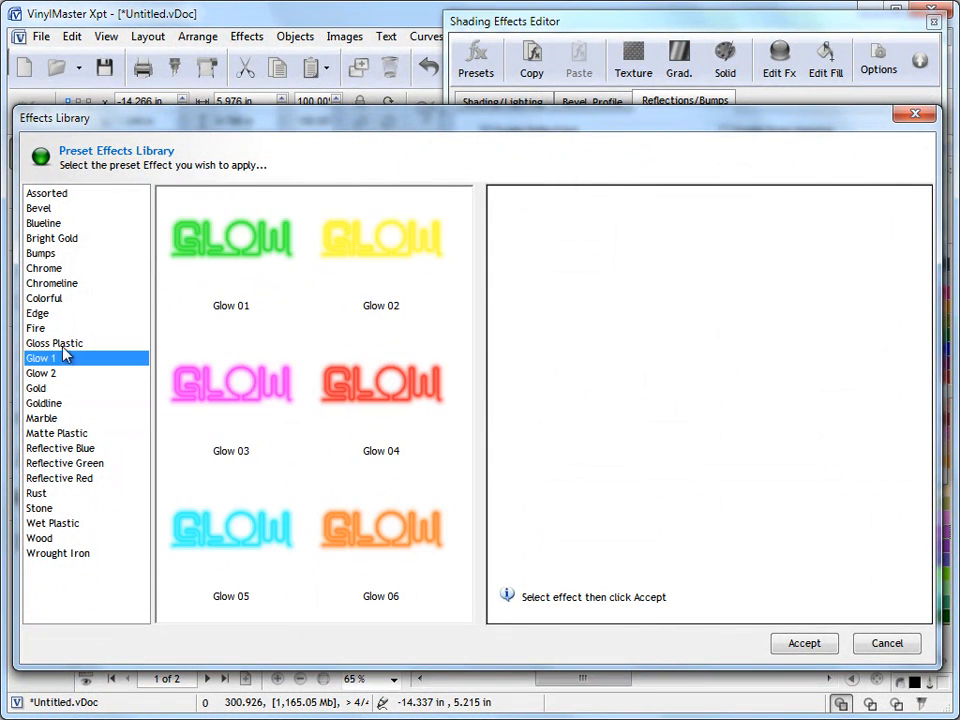
{"action": "left_click", "coordinate": [60, 298]}
{"action": "left_click", "coordinate": [70, 284]}
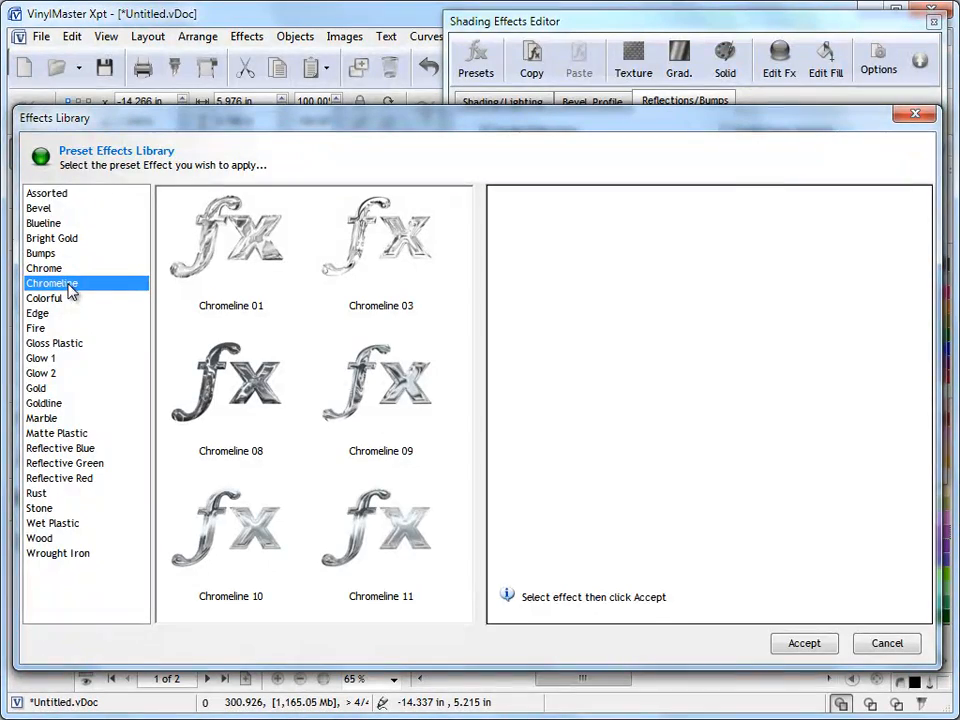
{"action": "left_click", "coordinate": [213, 255]}
{"action": "left_click", "coordinate": [436, 326]}
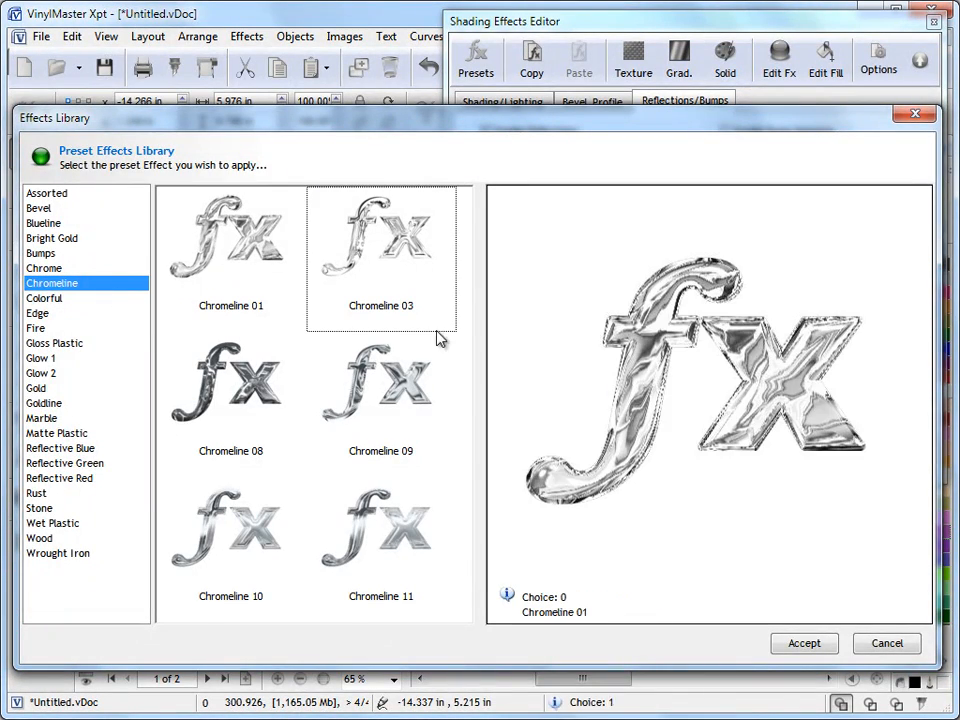
{"action": "left_click", "coordinate": [797, 645]}
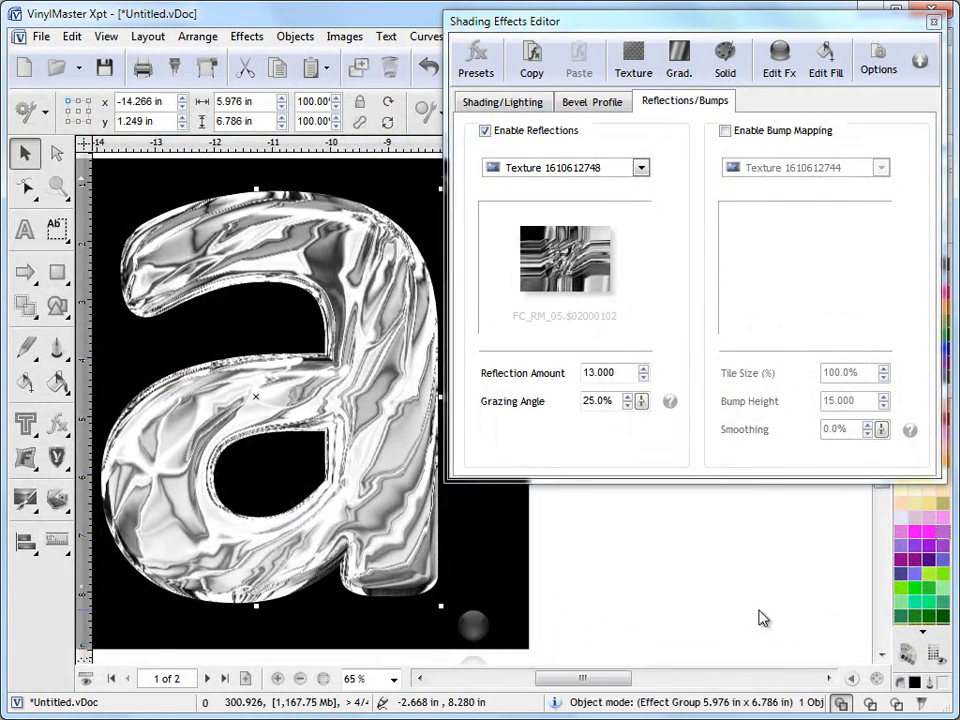
Lower the letter's grazing angle to 5% and try the Demo_1128 flower texture as its reflection map
{"action": "left_click", "coordinate": [628, 406]}
{"action": "left_click", "coordinate": [628, 406]}
{"action": "left_click", "coordinate": [628, 406]}
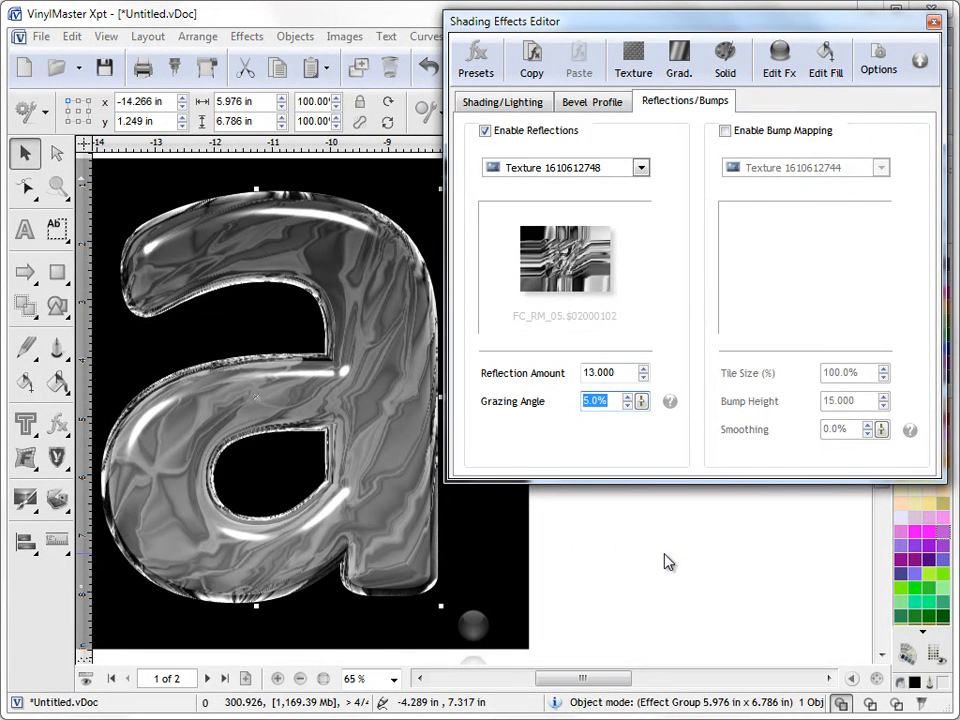
{"action": "left_click", "coordinate": [641, 168]}
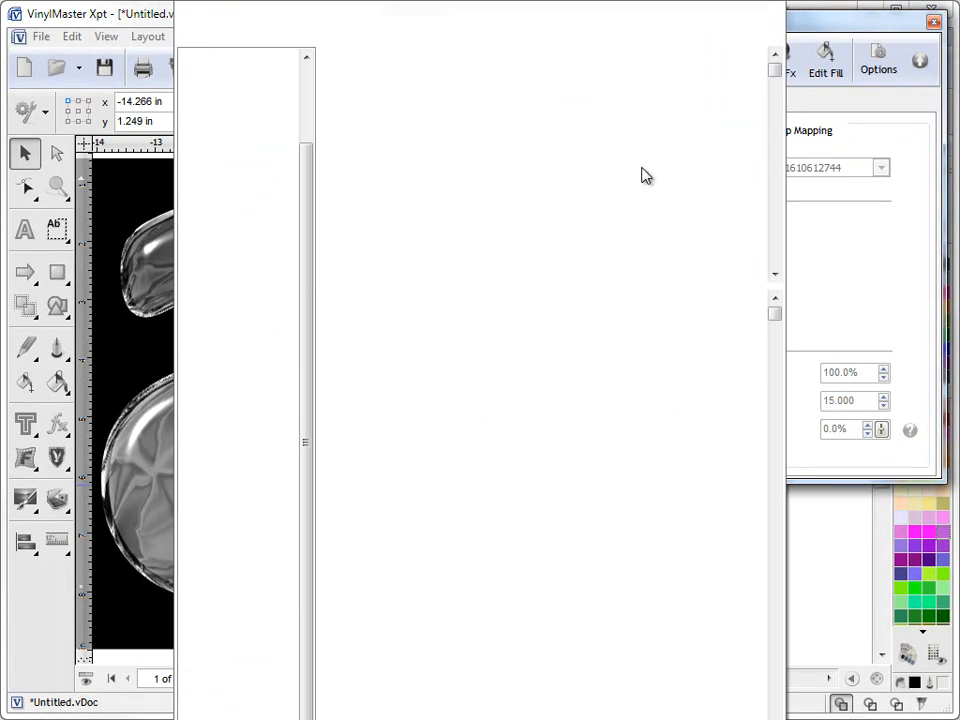
{"action": "left_click", "coordinate": [460, 95]}
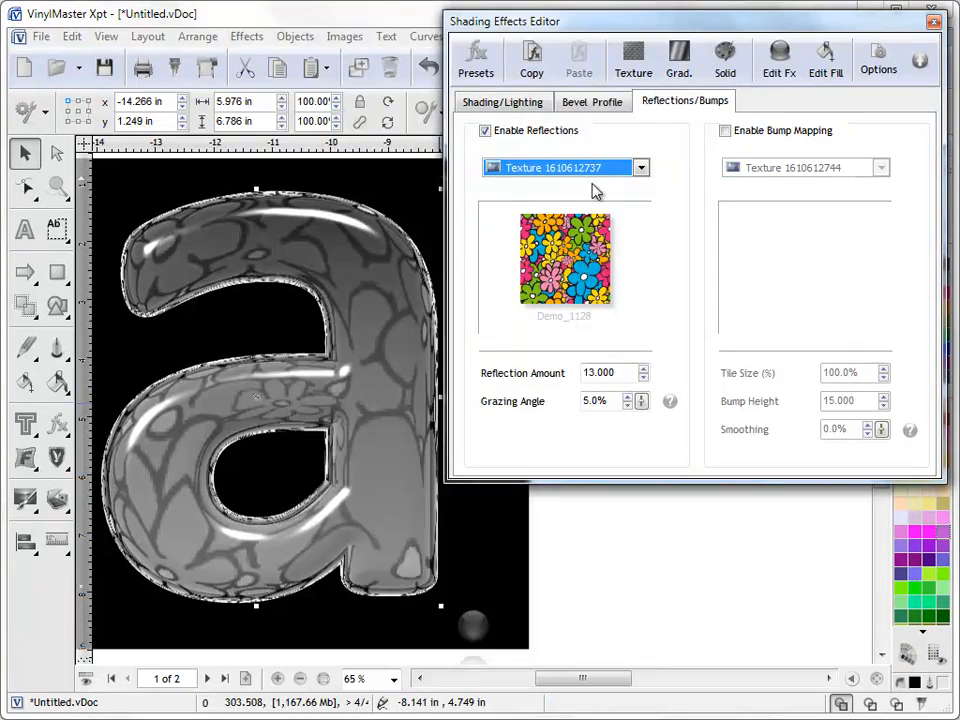
Replace the letter's reflection map with the Metal_2012 texture from the Metal category
{"action": "left_click", "coordinate": [585, 218]}
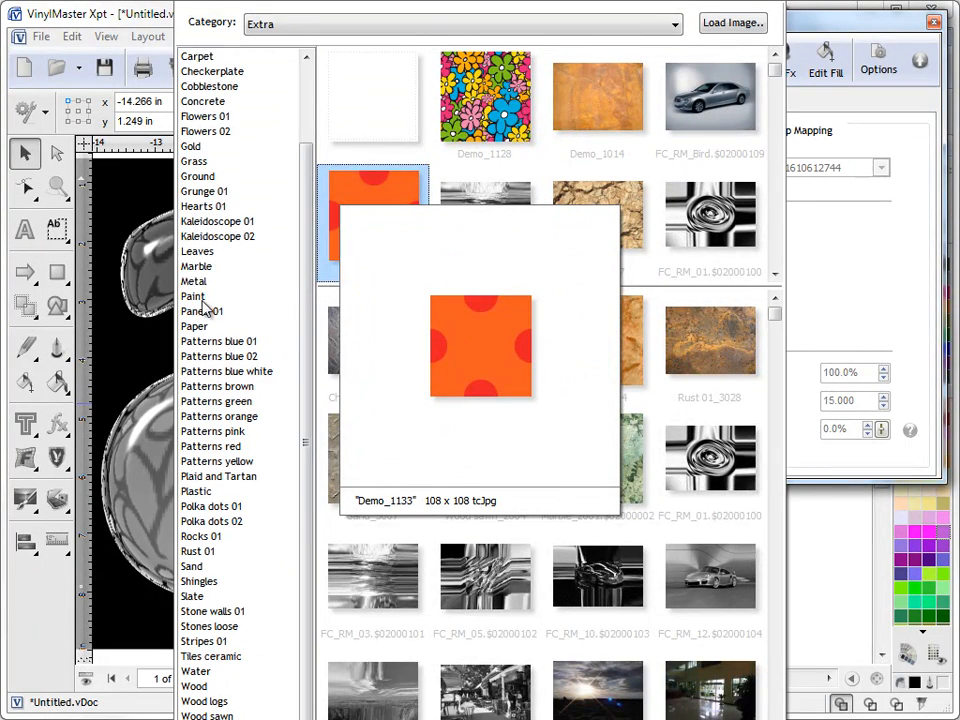
{"action": "left_click", "coordinate": [199, 283]}
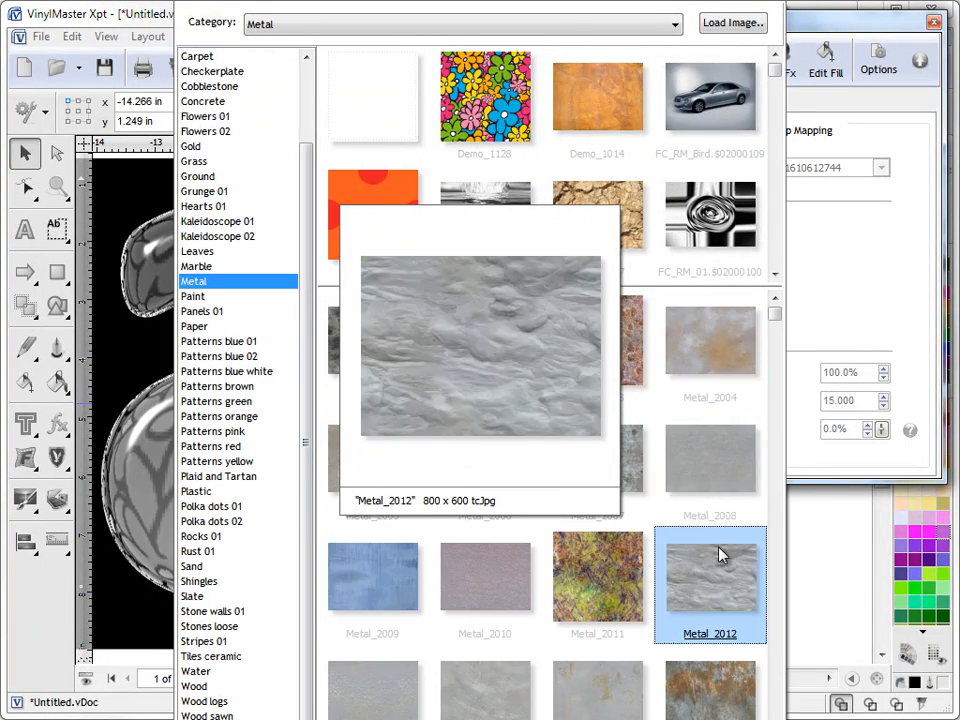
{"action": "left_click", "coordinate": [724, 525]}
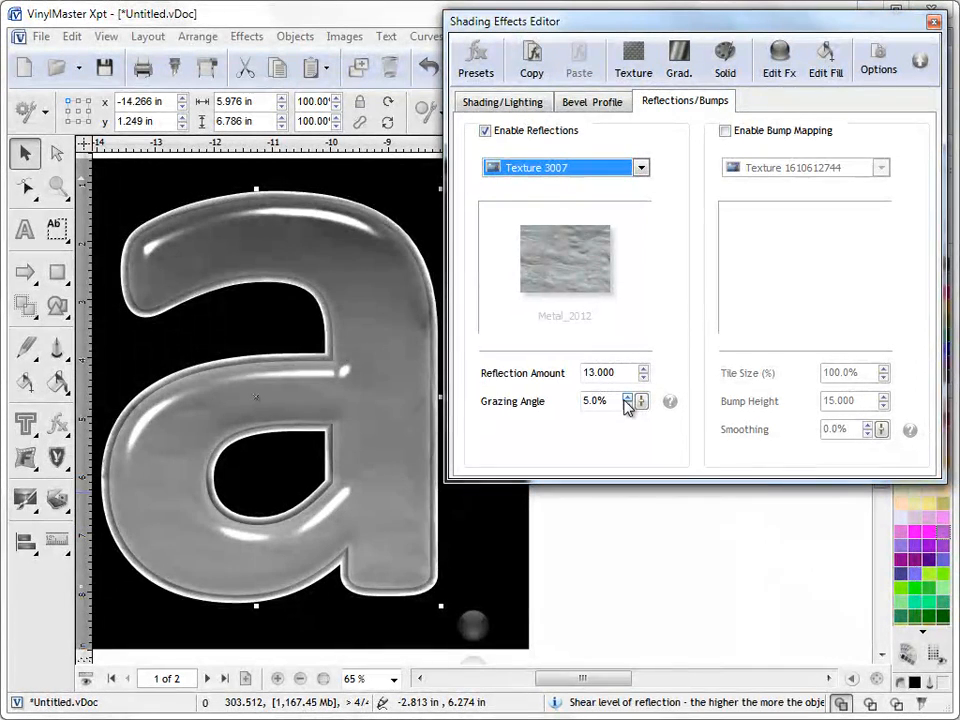
Set the letter's grazing angle to 15% and its reflection amount to 12
{"action": "left_click", "coordinate": [629, 397]}
{"action": "left_click", "coordinate": [629, 397]}
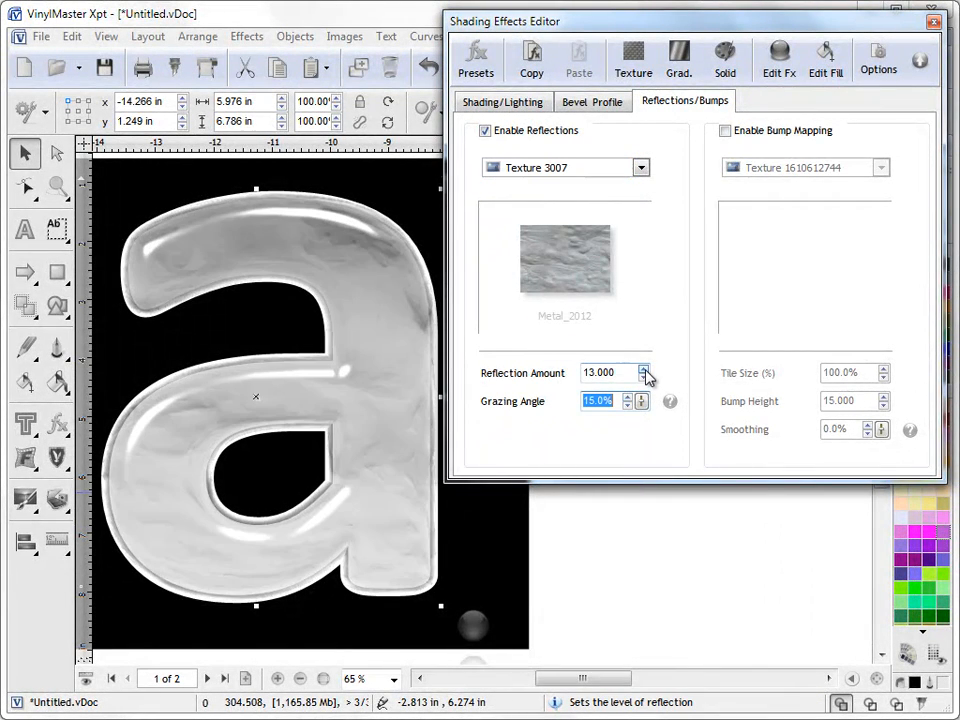
{"action": "left_click", "coordinate": [644, 369]}
{"action": "left_click", "coordinate": [644, 369]}
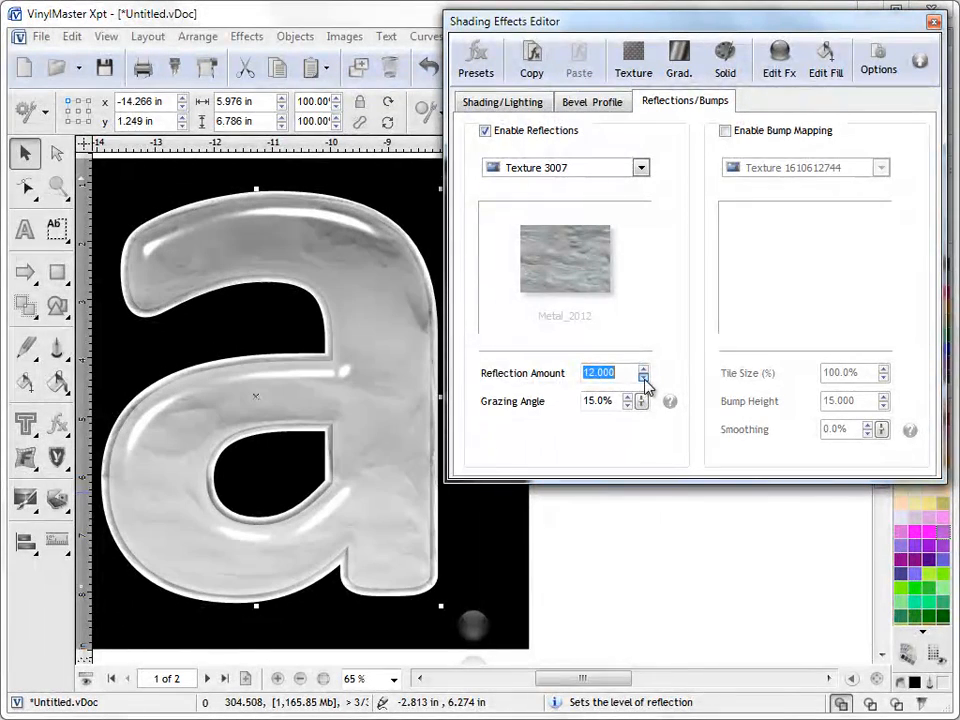